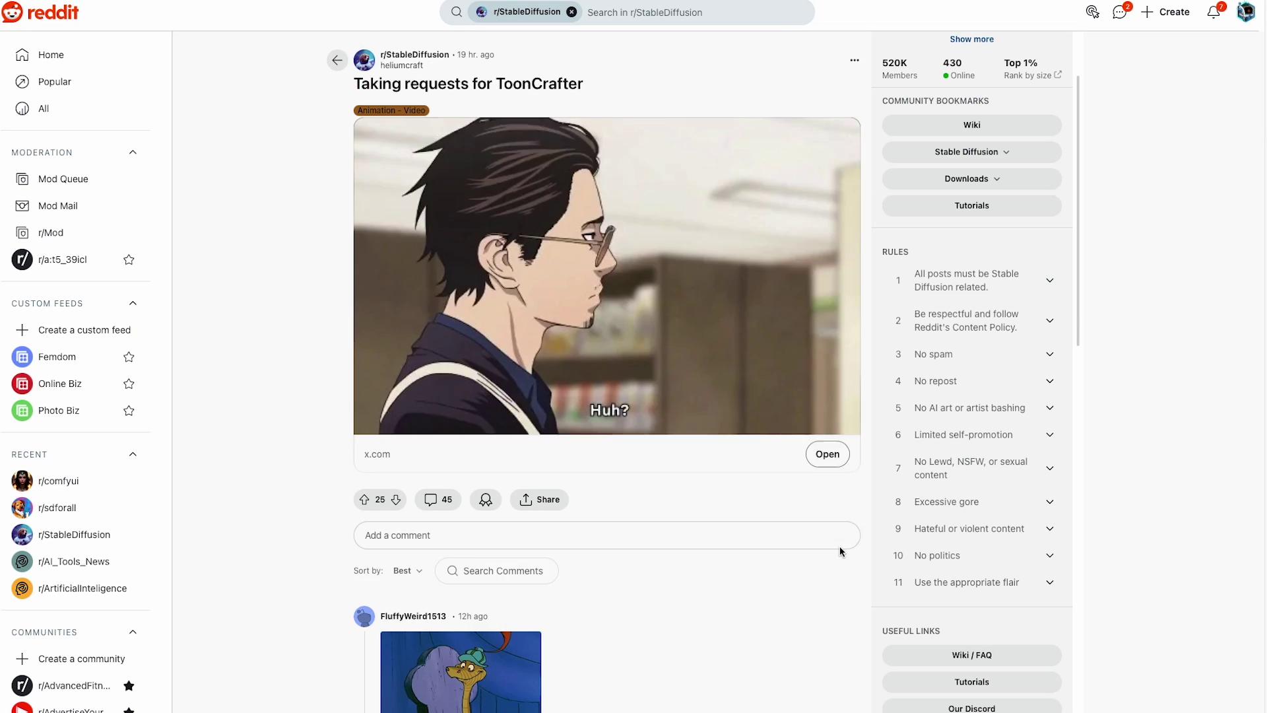
# Step: Scroll down through the Reddit post's comments of anime screenshots
pyautogui.scroll(-4, 840, 546)
pyautogui.scroll(-10, 841, 552)
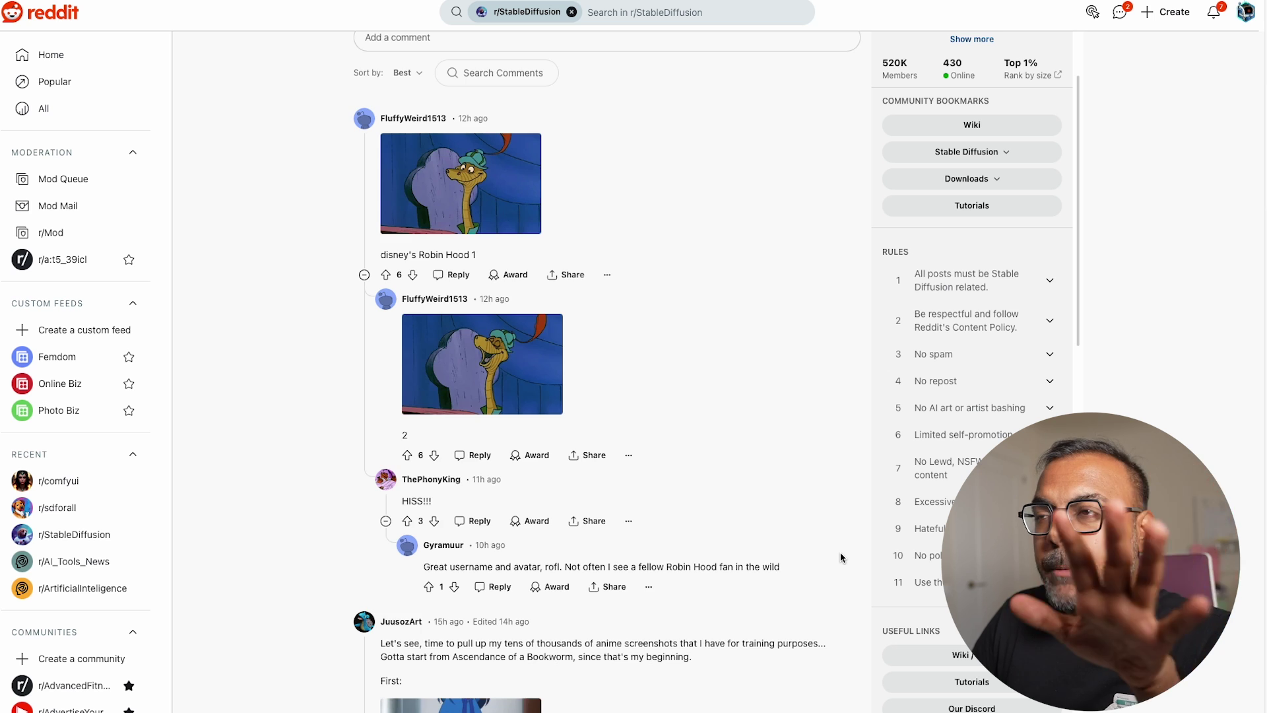
pyautogui.scroll(-15, 841, 552)
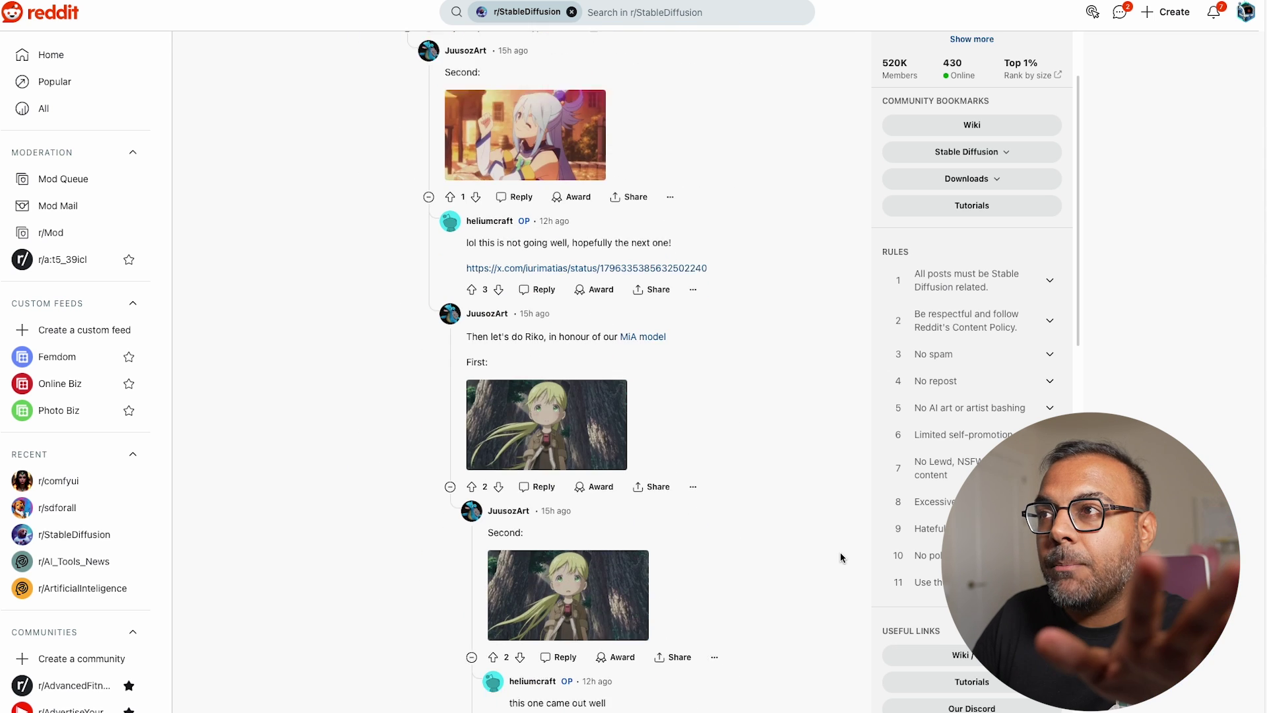
pyautogui.scroll(-15, 841, 553)
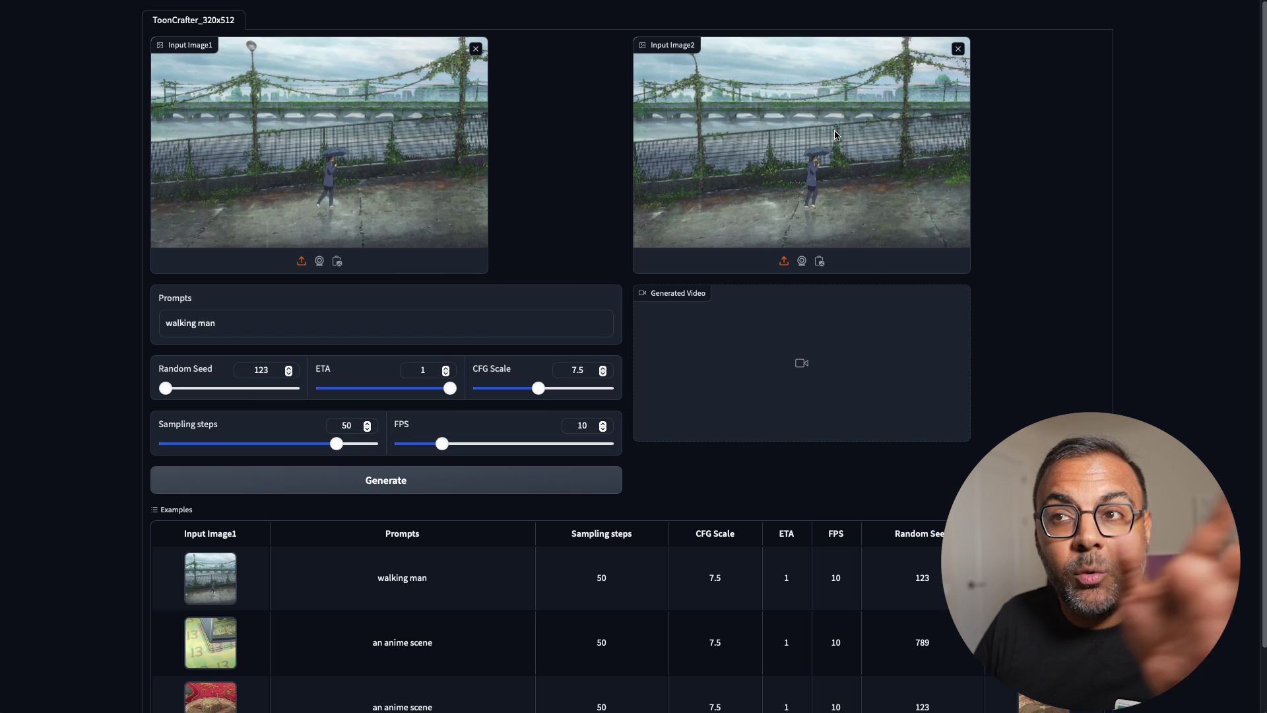
# Step: Generate the 'walking man' interpolation video from the two bridge-scene frames
pyautogui.scroll(-1, 636, 316)
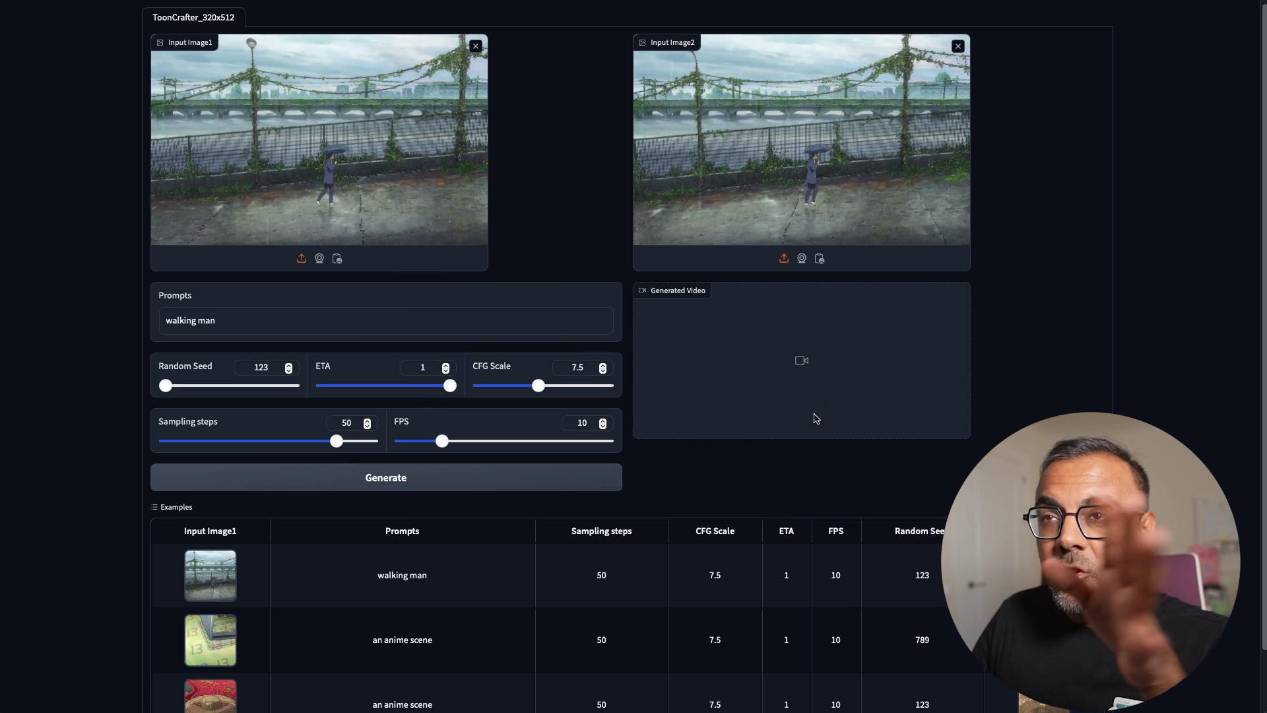
pyautogui.scroll(-1, 790, 452)
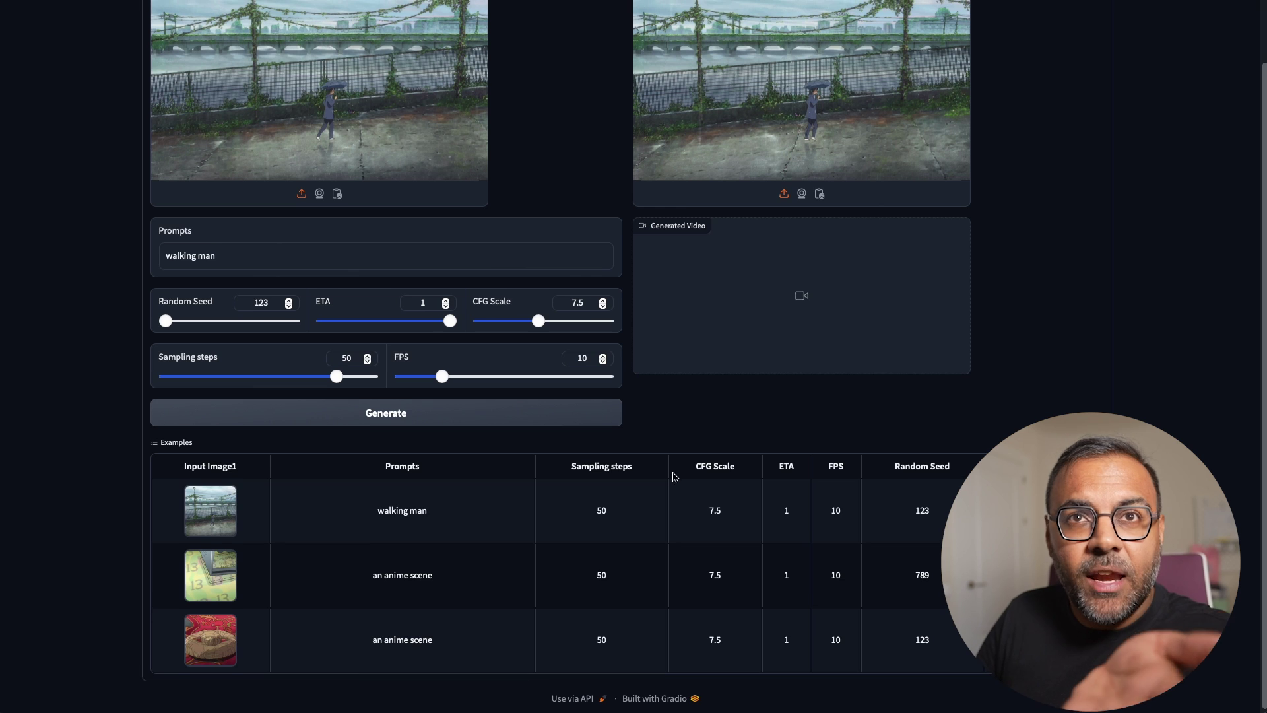
pyautogui.scroll(1, 469, 464)
pyautogui.click(404, 452)
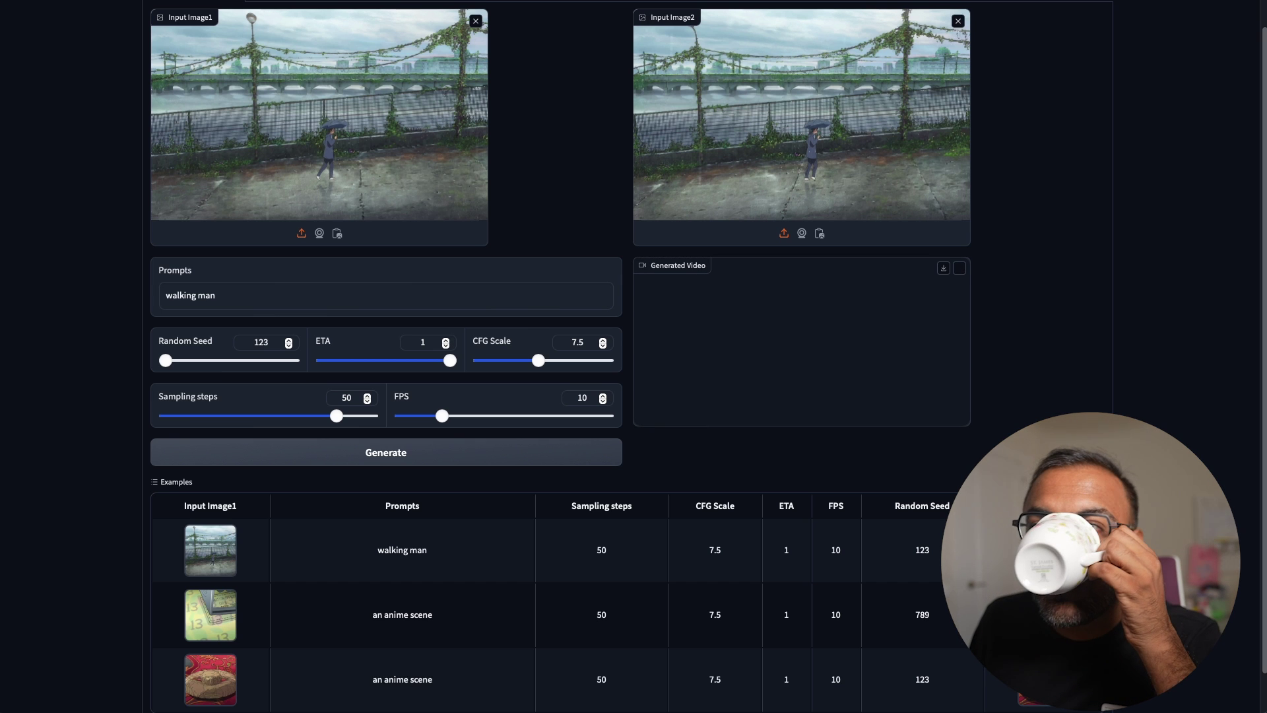
pyautogui.scroll(1, 547, 319)
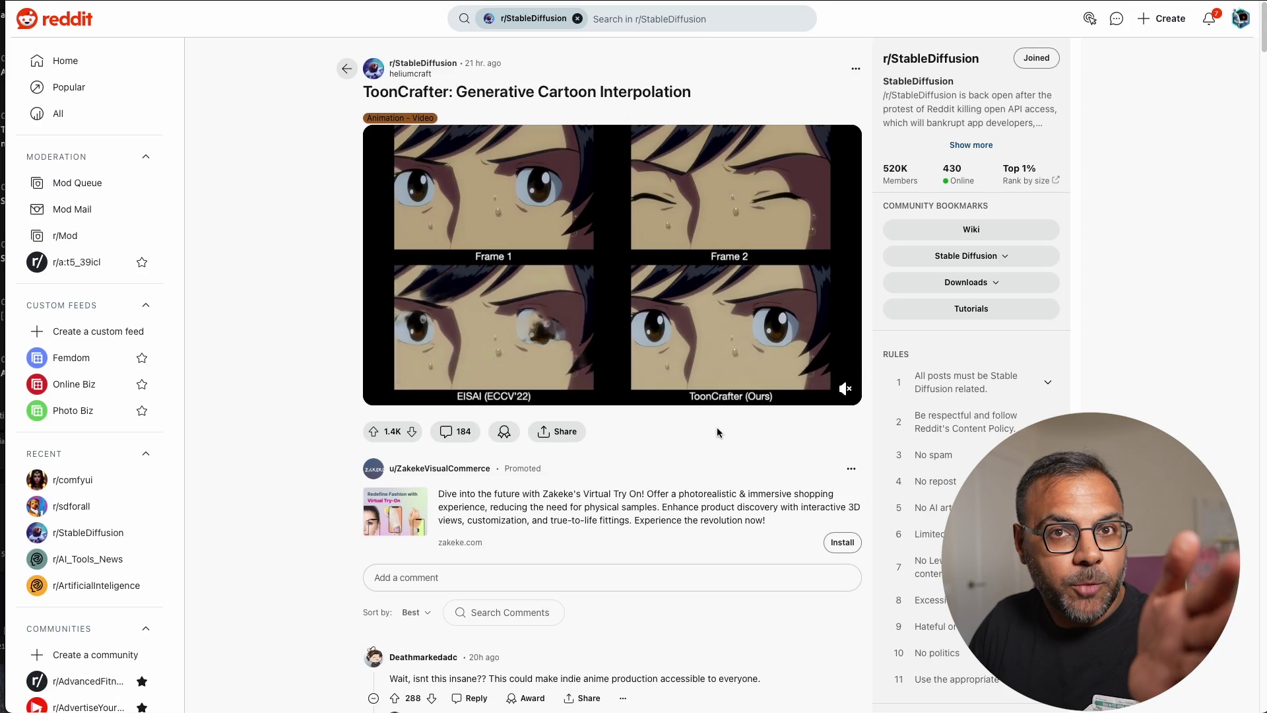
# Step: Skim the ToonCrafter post's comments, then hide the first eyes-closed layer in Dzine
pyautogui.scroll(-15, 719, 432)
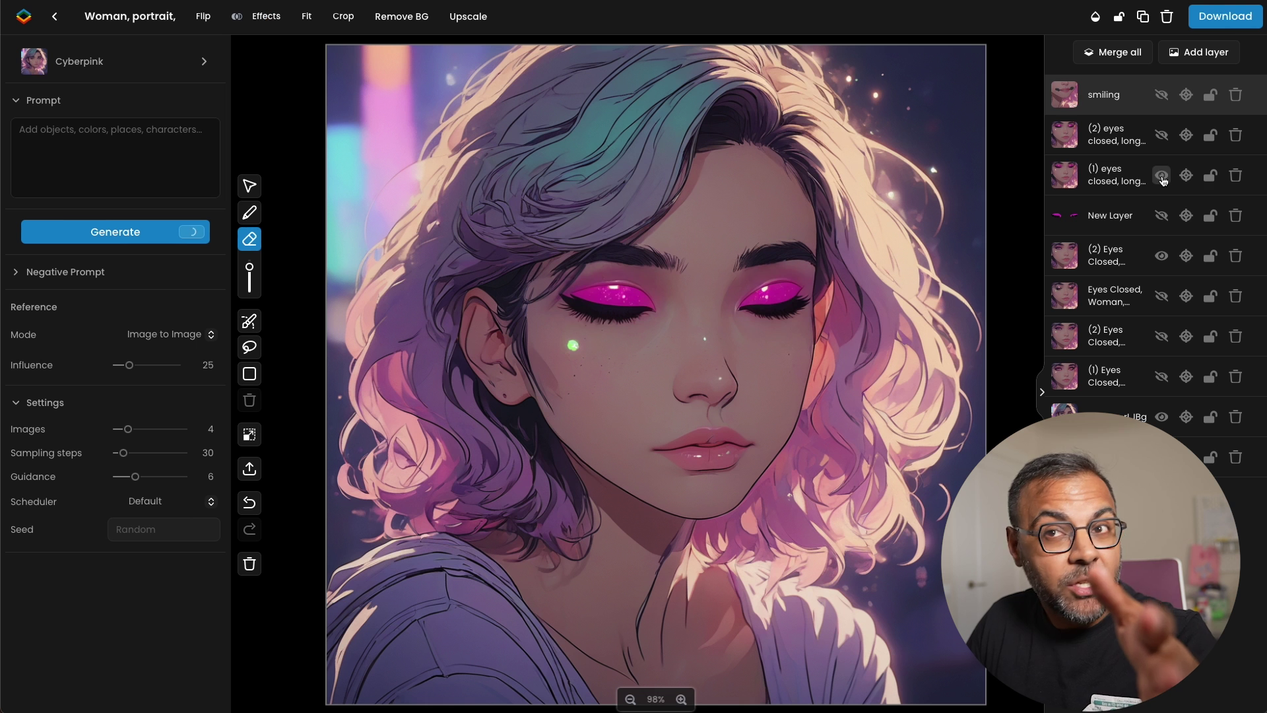
pyautogui.click(1161, 176)
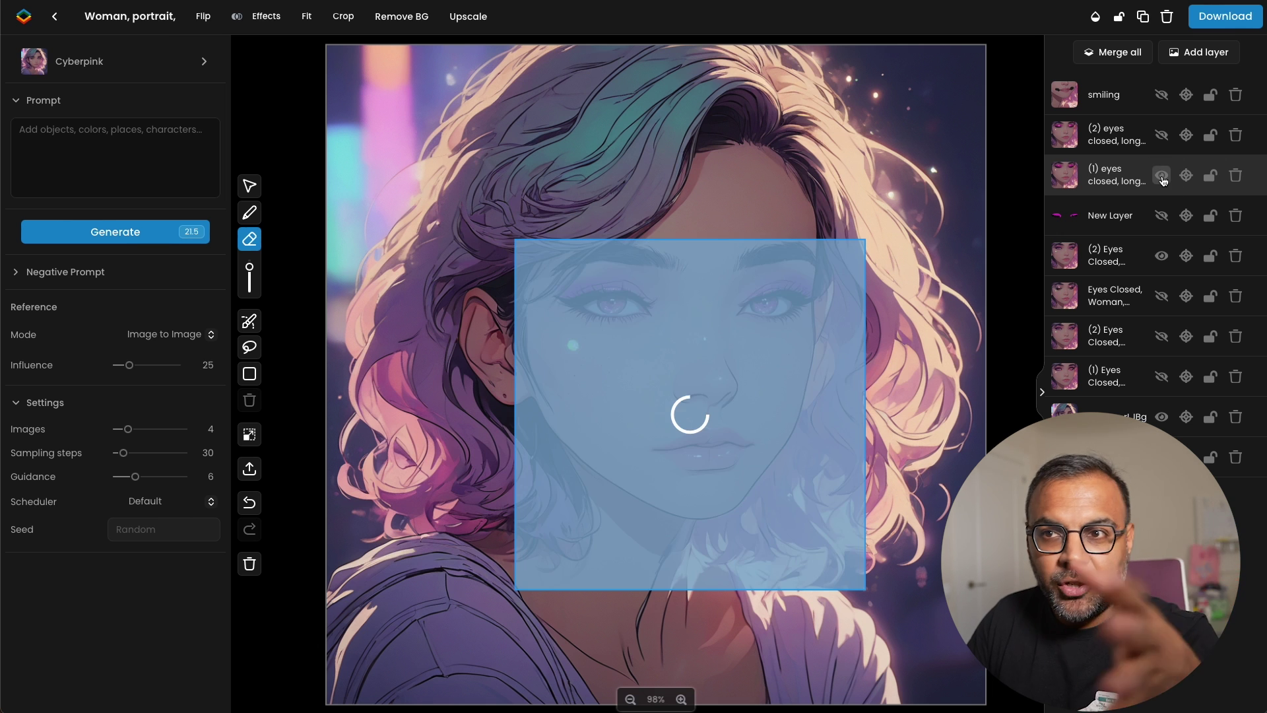
# Step: Make the '(1) eyes closed' layer visible again so the portrait's eyes look closed
pyautogui.click(1162, 176)
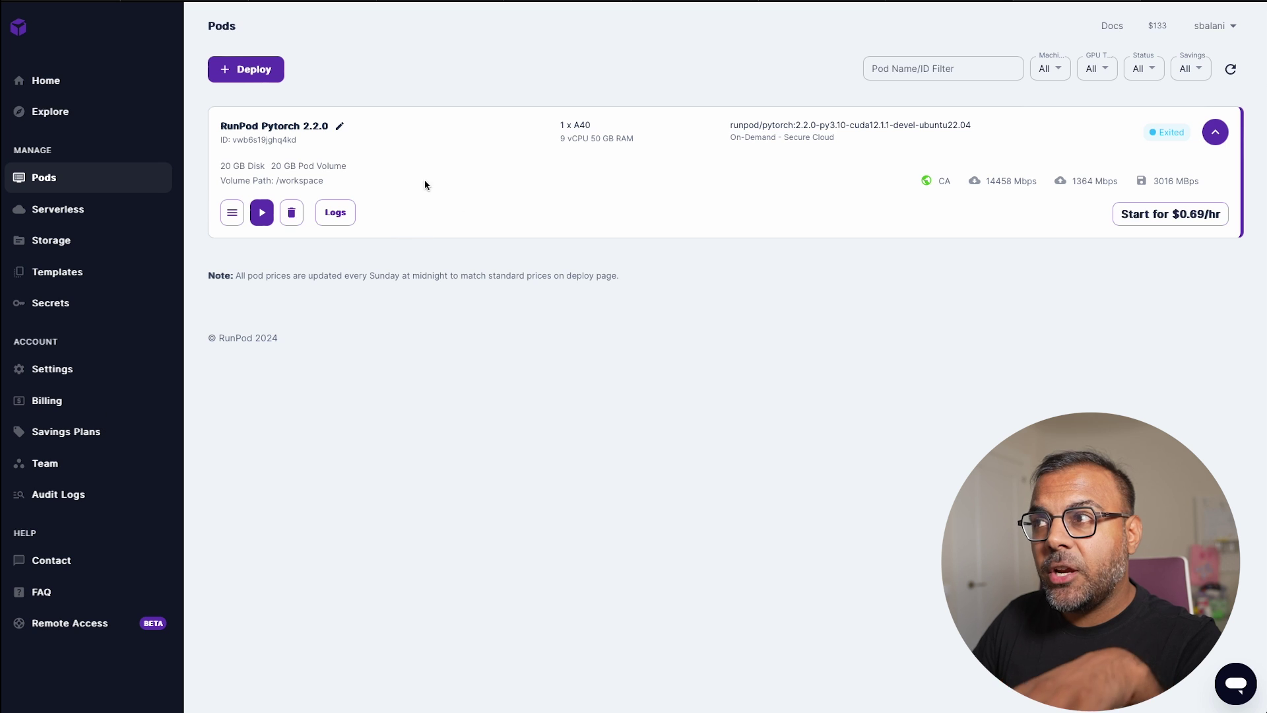
# Step: Deploy a new on-demand pod on an A40 GPU with the RunPod Pytorch 2.2.0 template
pyautogui.click(267, 68)
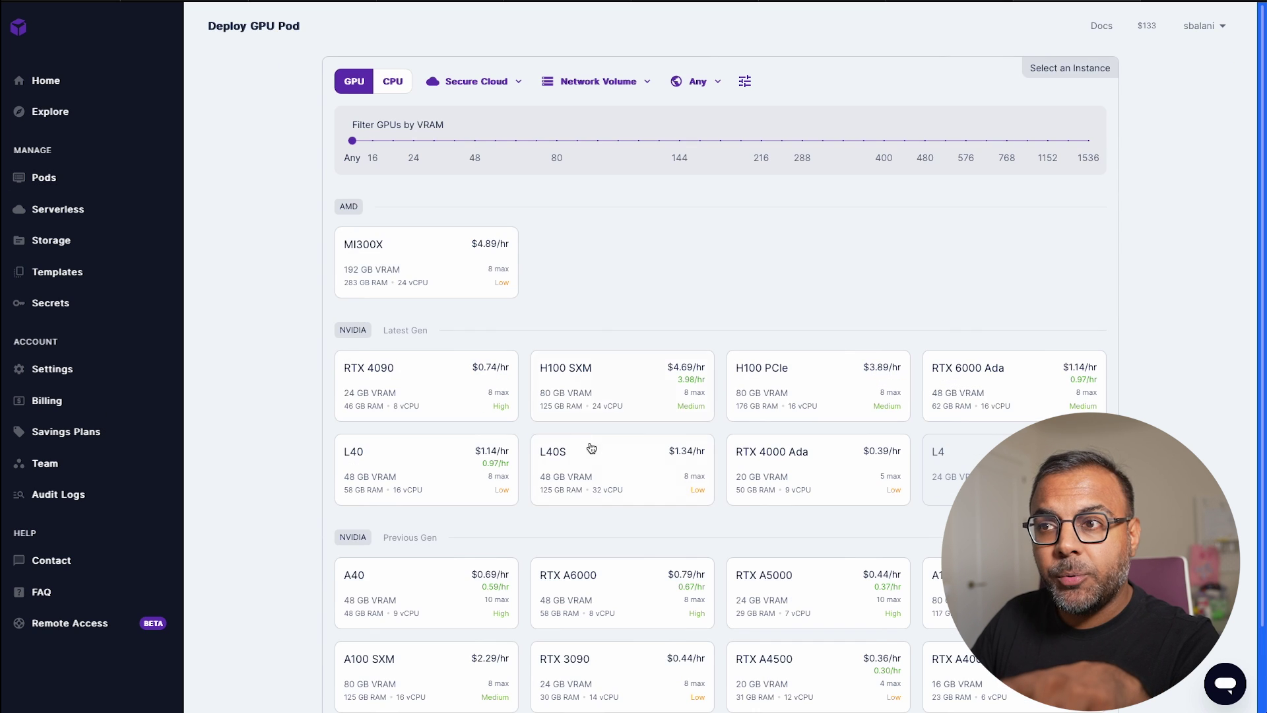
pyautogui.scroll(-2, 537, 508)
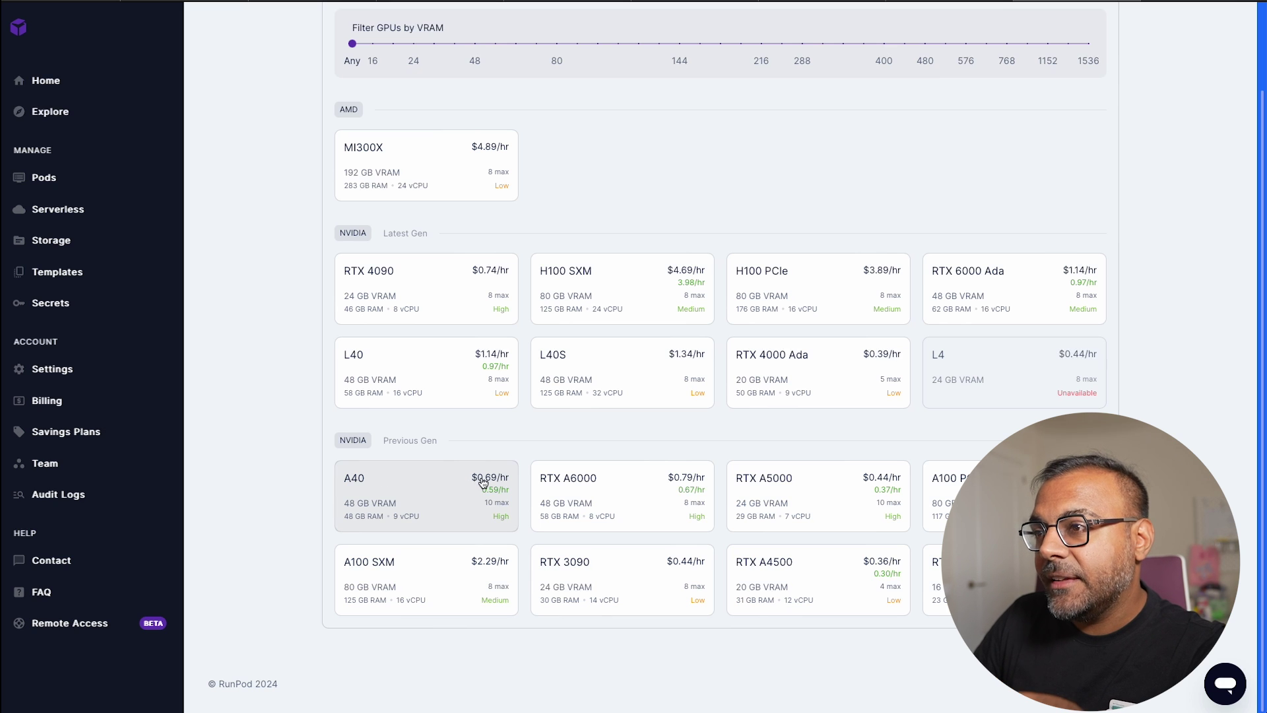
pyautogui.click(423, 496)
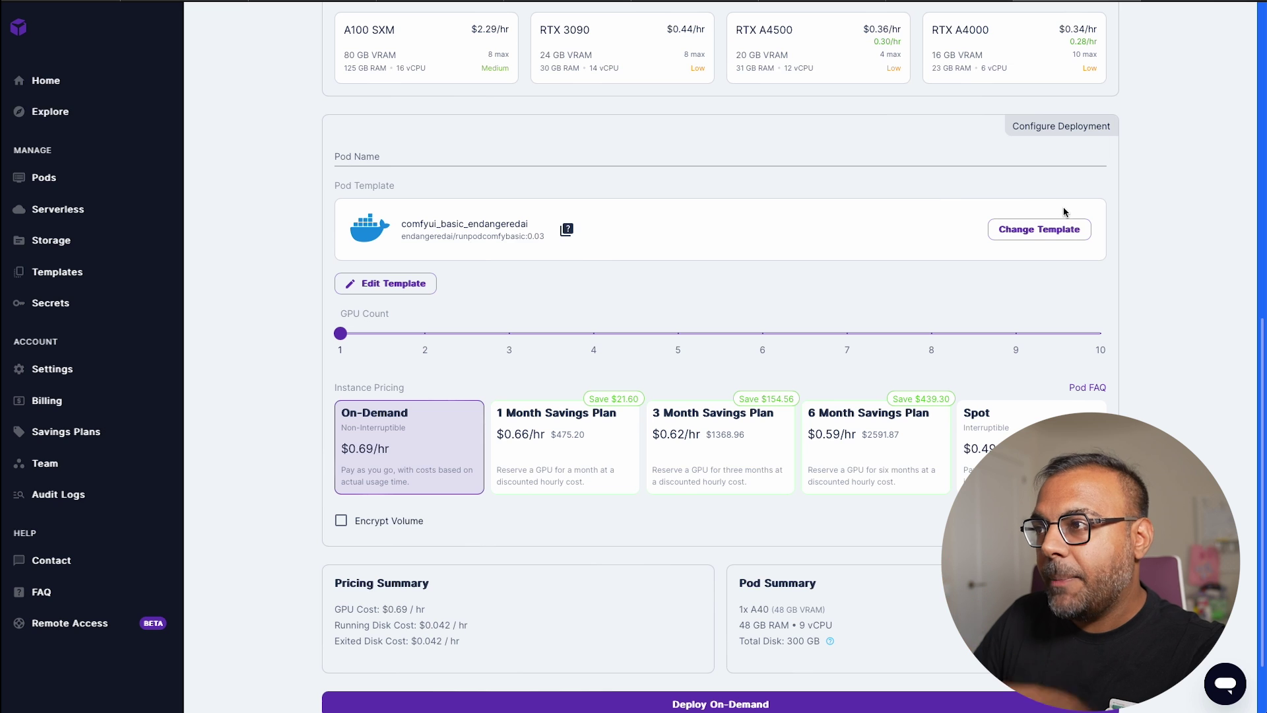
pyautogui.click(1052, 230)
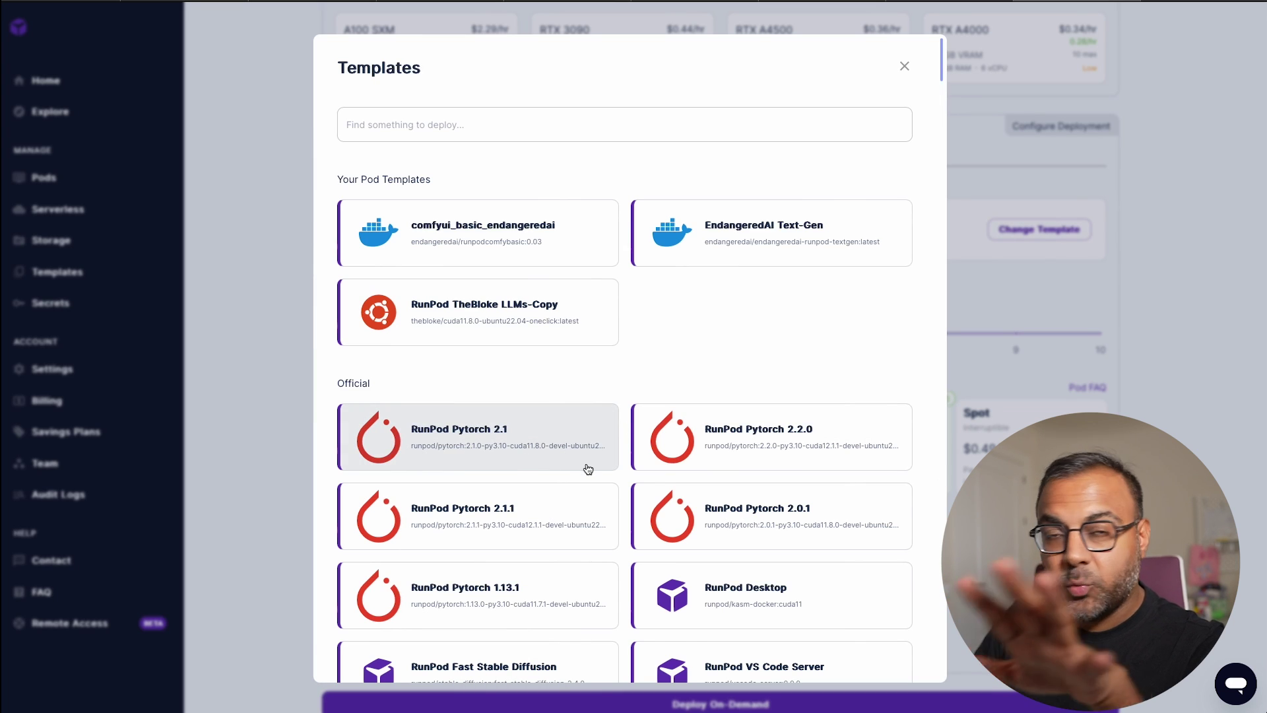
pyautogui.click(787, 444)
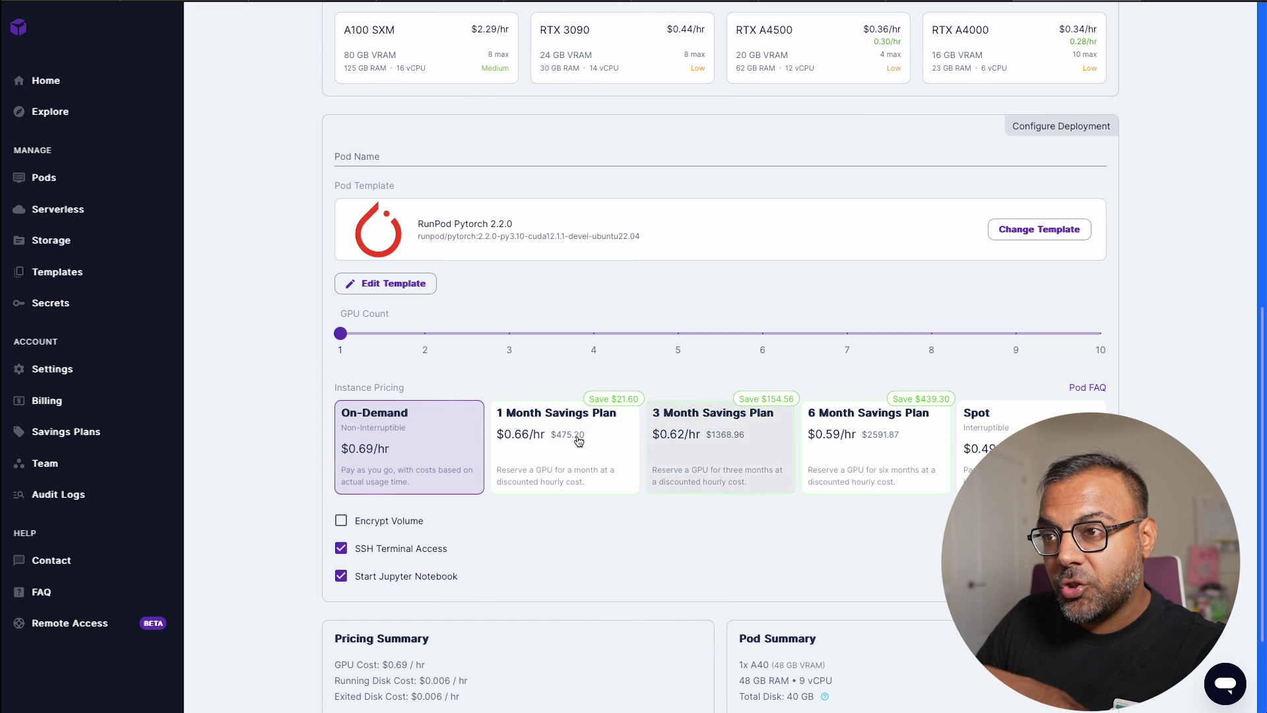
pyautogui.scroll(-2, 458, 485)
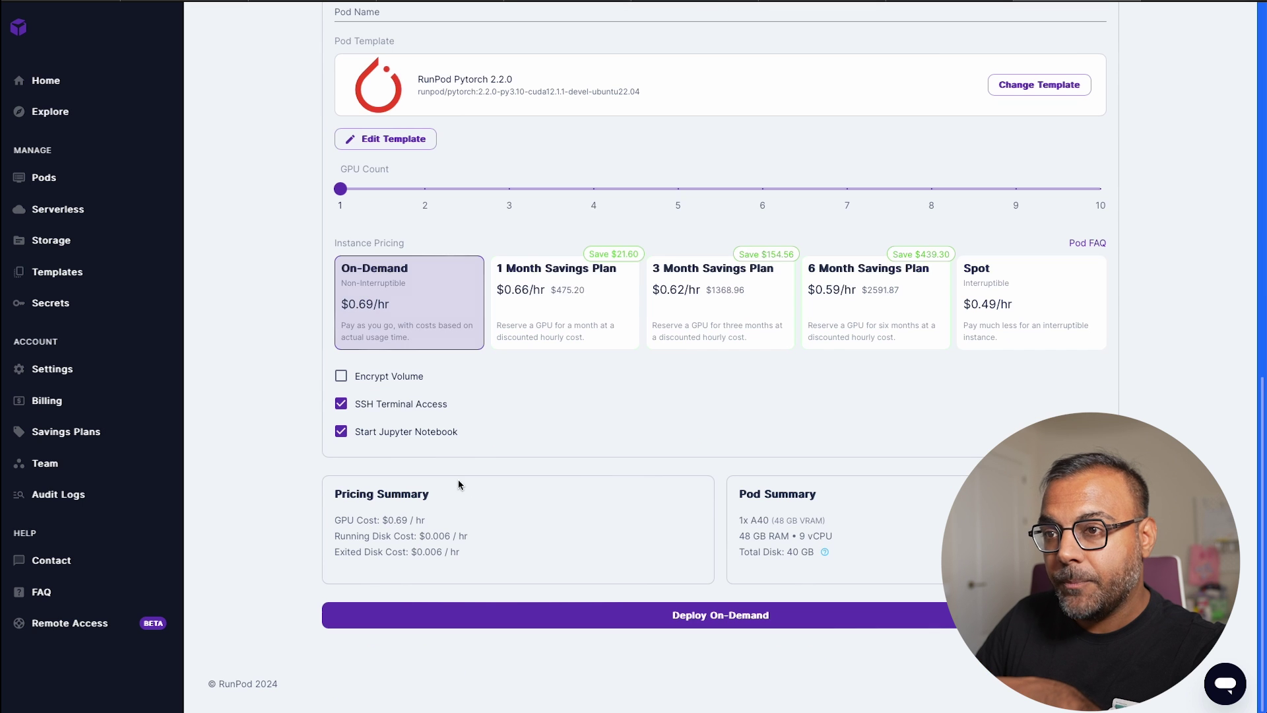
pyautogui.click(674, 616)
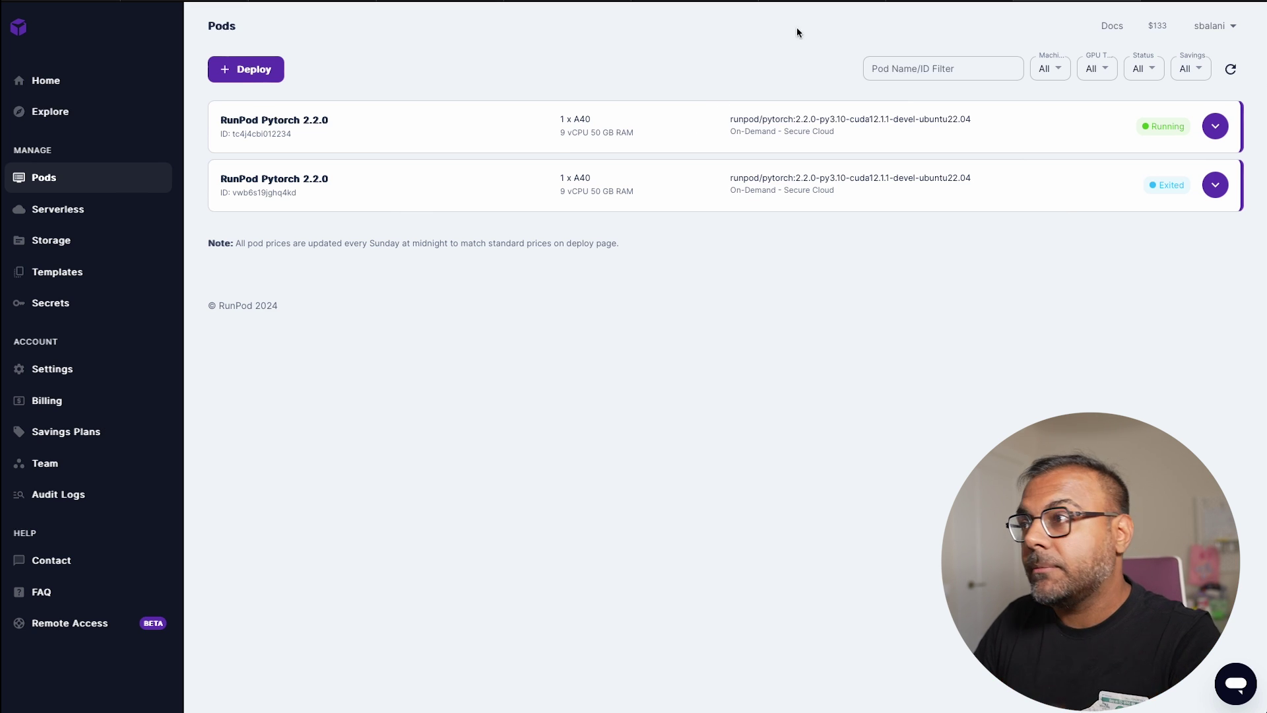
# Step: Expand the running A40 pod's connection options and launch Jupyter Lab
pyautogui.click(1226, 126)
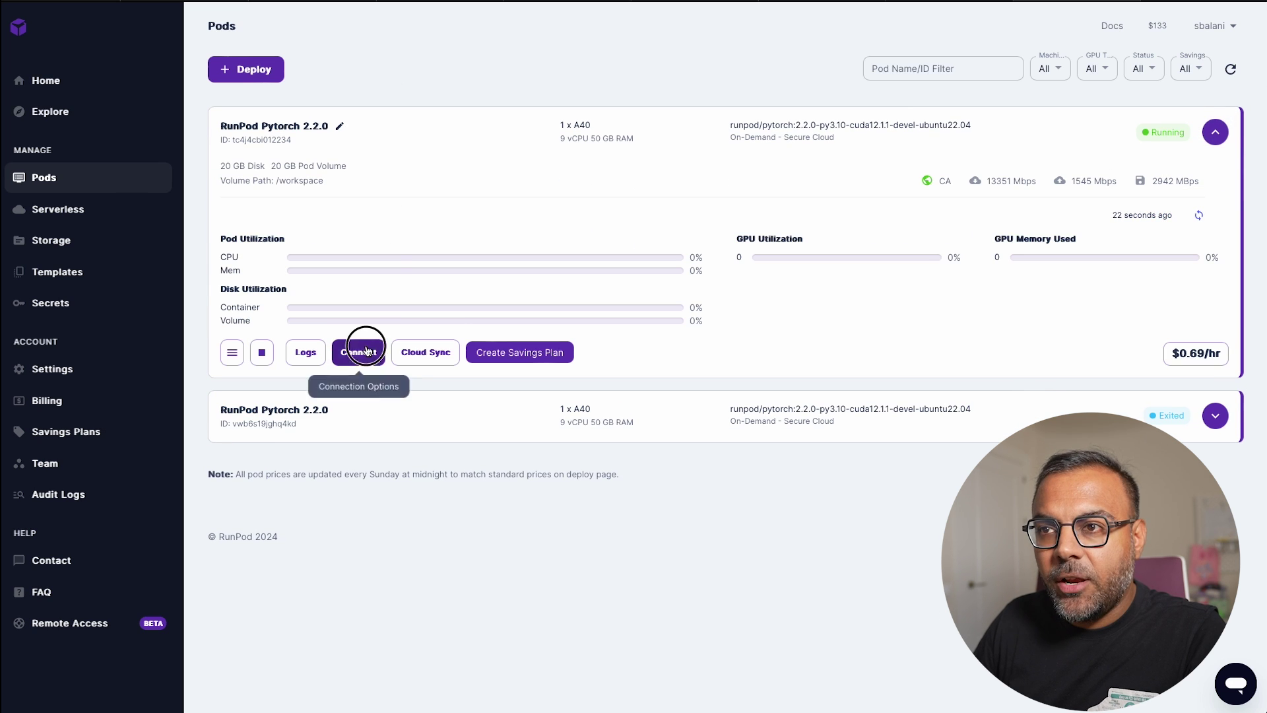
pyautogui.click(360, 351)
pyautogui.click(509, 251)
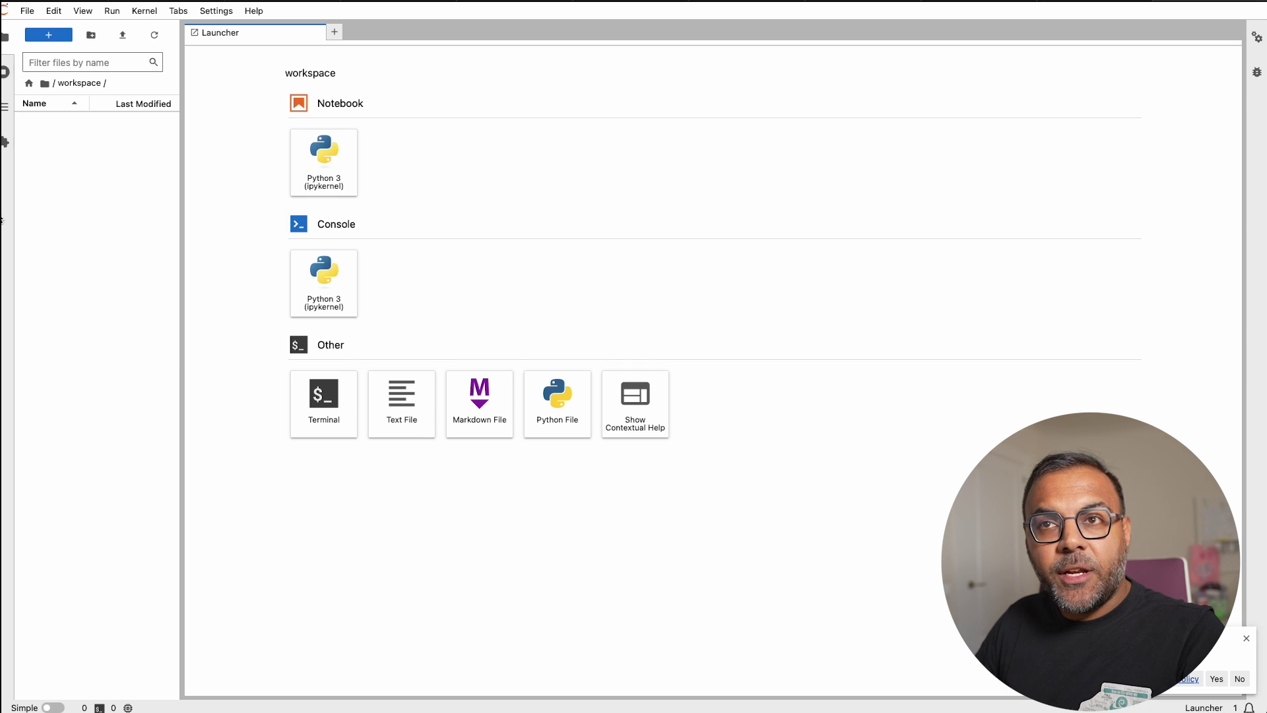
# Step: Open a terminal in /workspace and copy the ToonCrafter repository's HTTPS clone URL
pyautogui.click(328, 396)
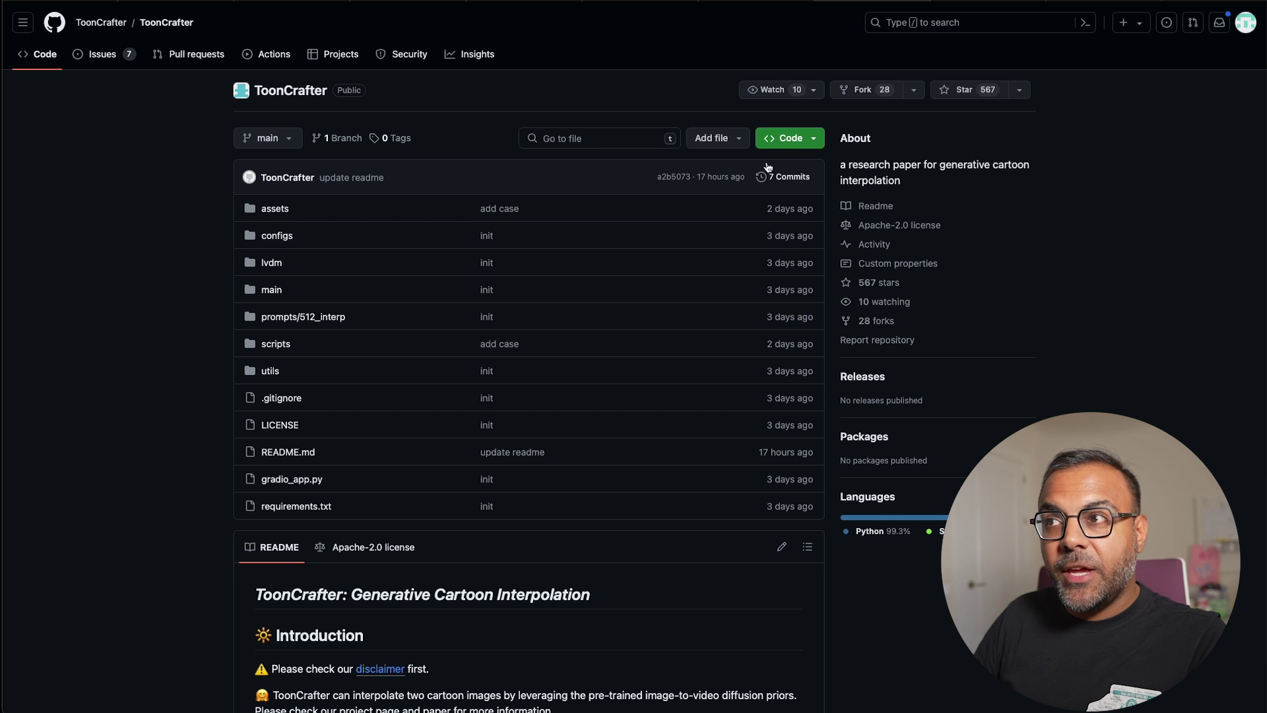
pyautogui.click(801, 140)
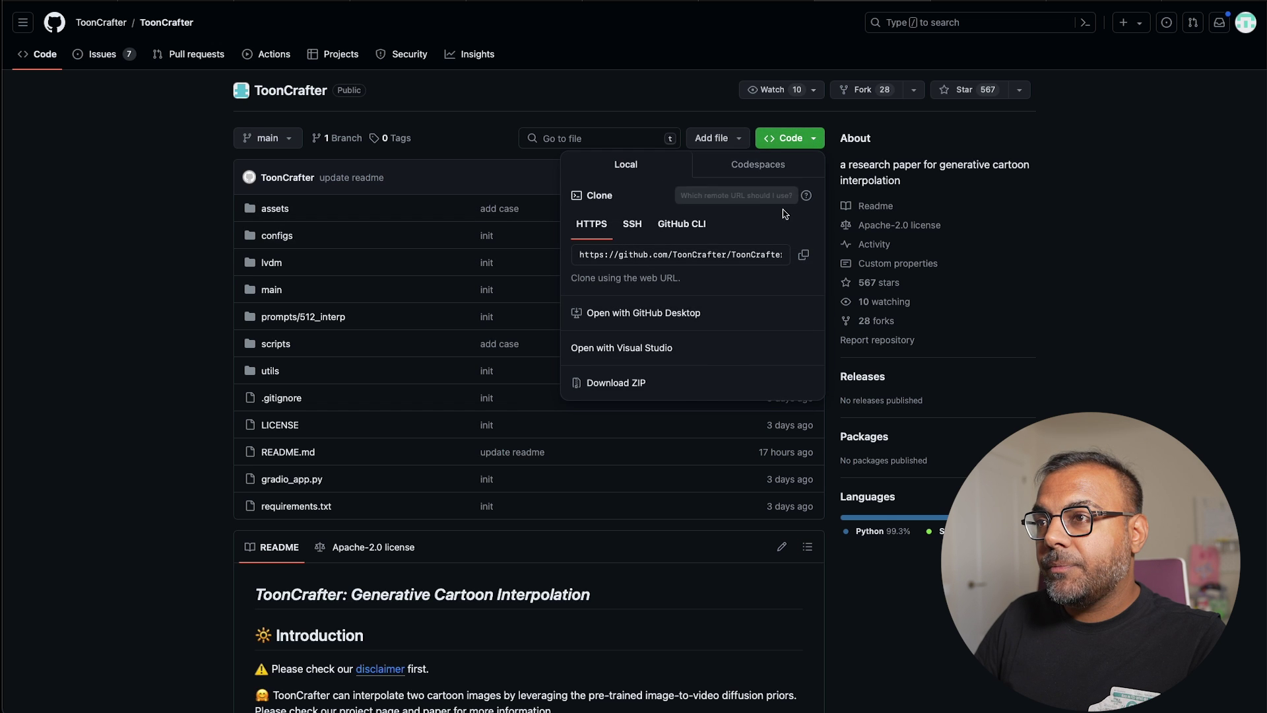
pyautogui.click(804, 254)
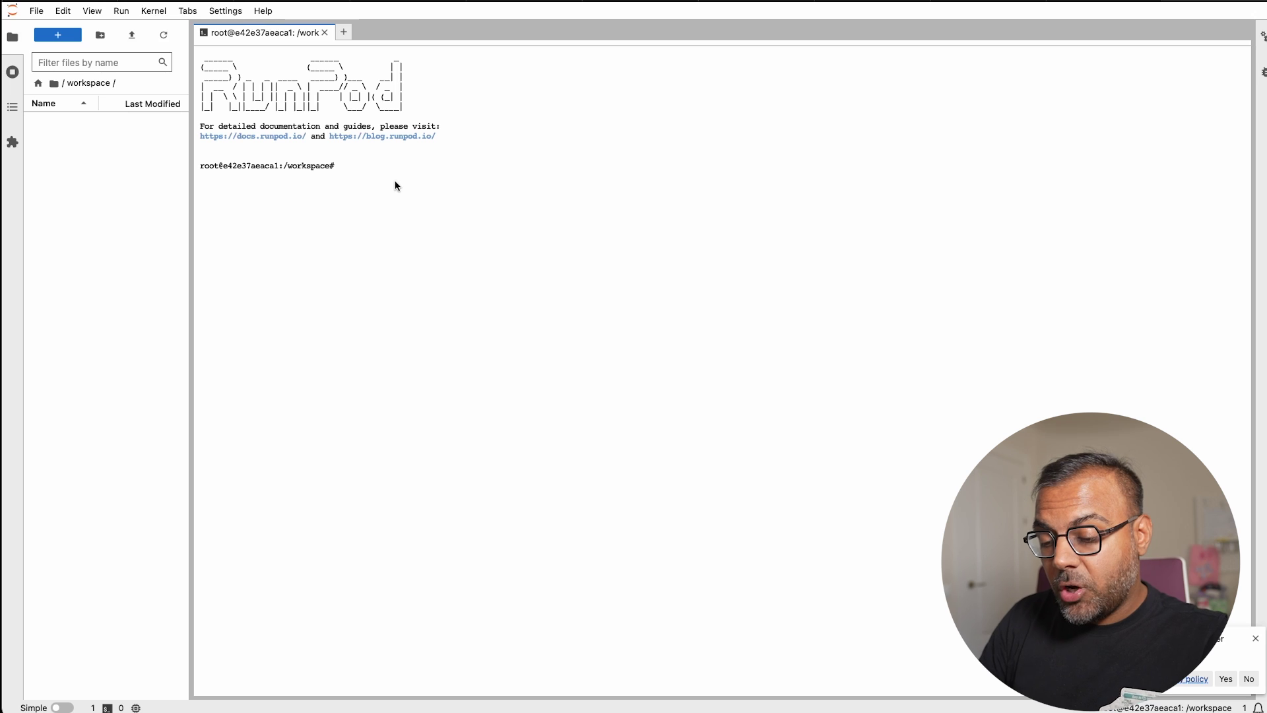
# Step: Run git clone with the pasted ToonCrafter URL, retrying after a mistyped 'wlone' command
pyautogui.write('wlone')
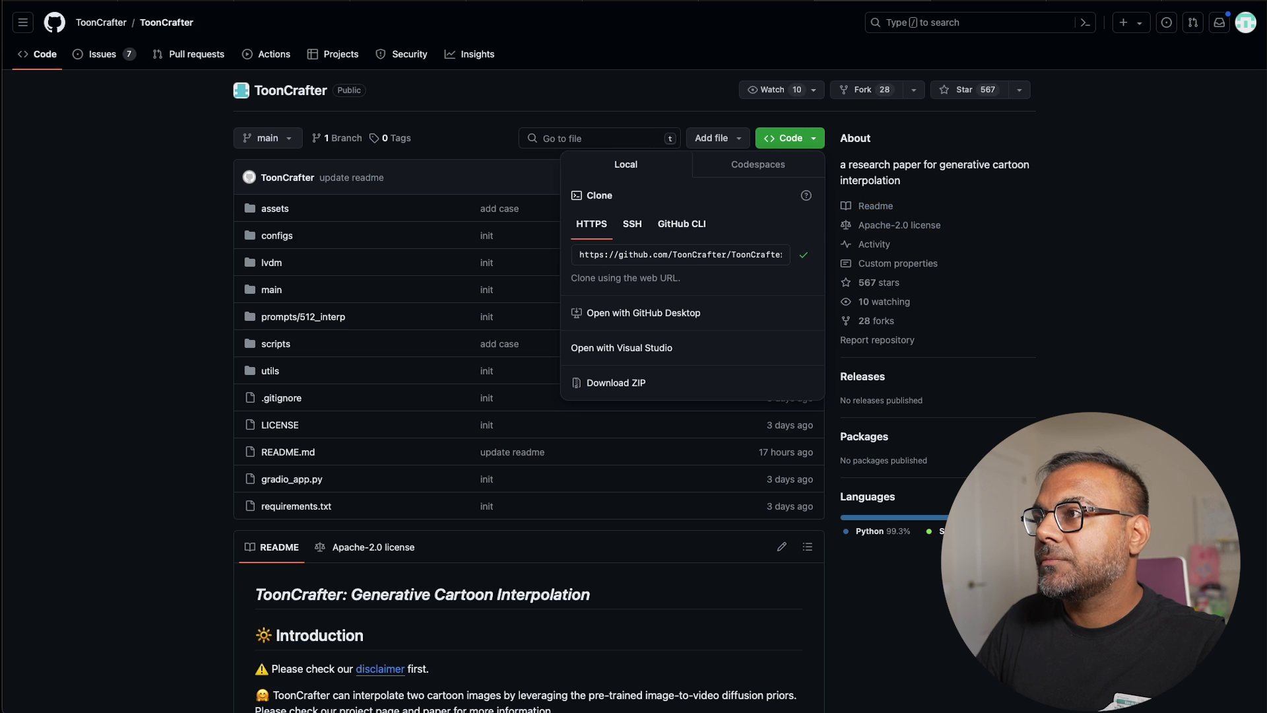
pyautogui.hotkey('ctrl', 'shift', 'v')
pyautogui.press('Return')
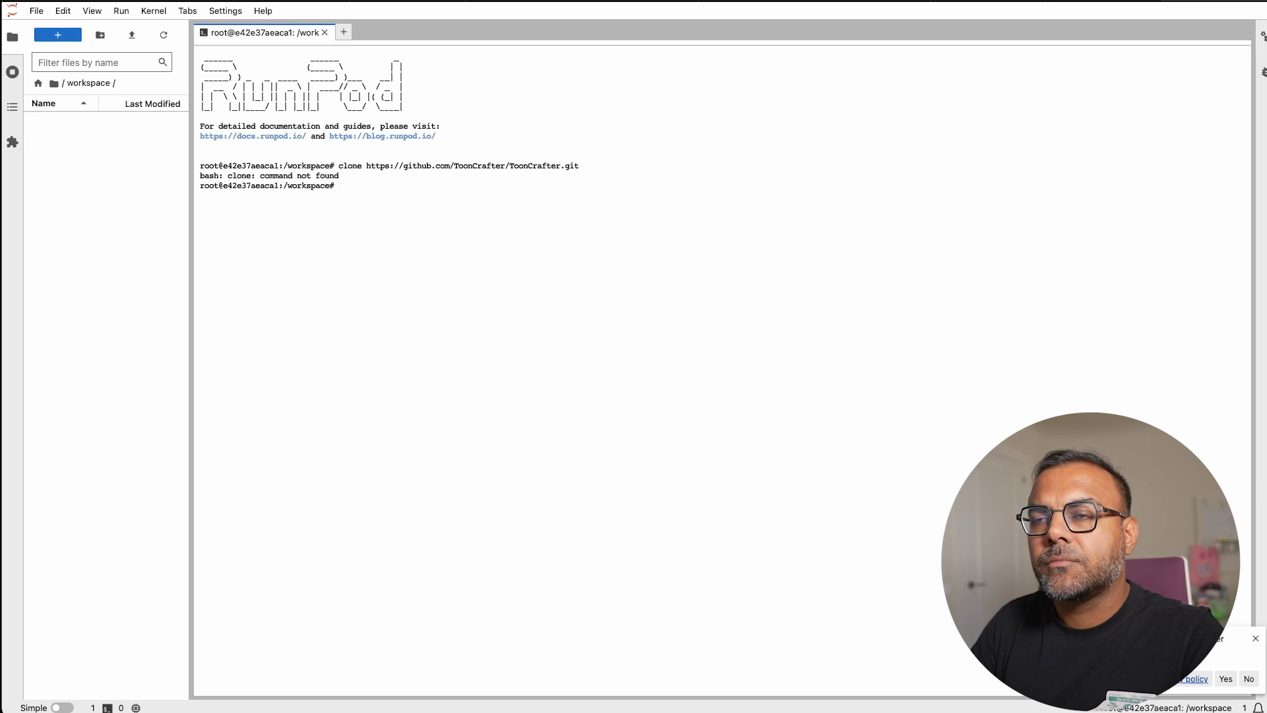
pyautogui.write('git ')
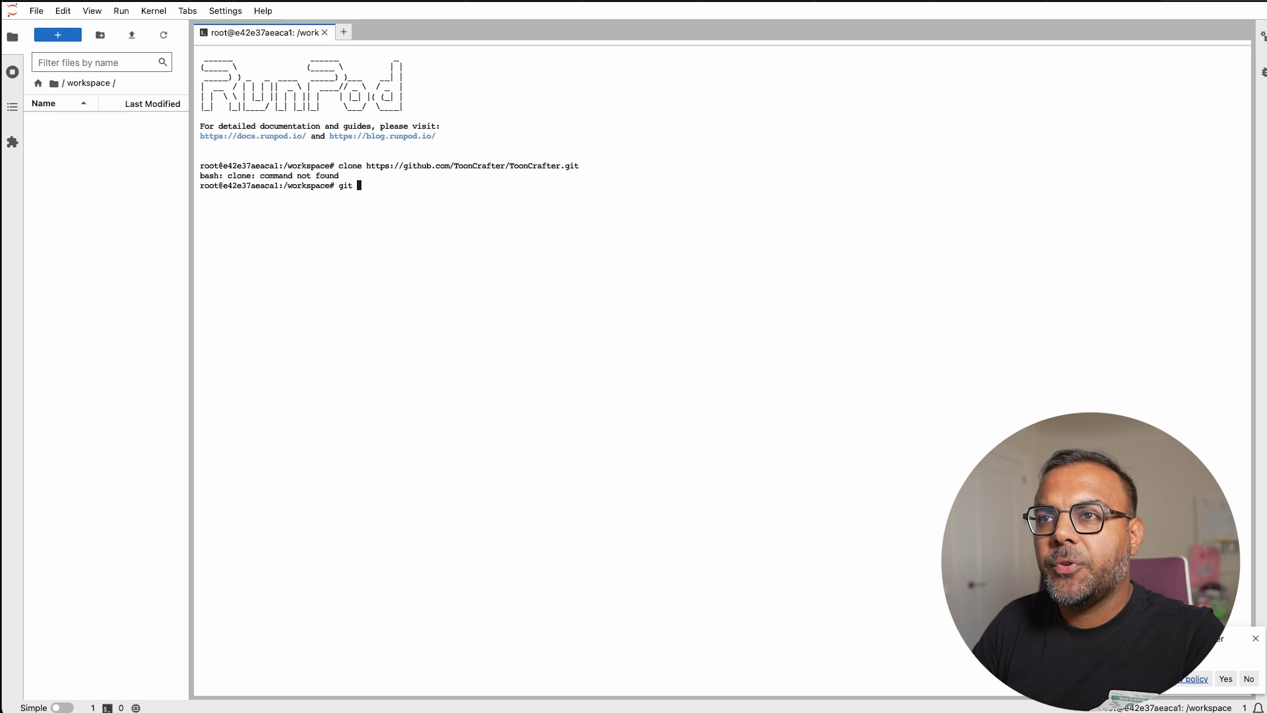
pyautogui.write('clone')
pyautogui.hotkey('ctrl', 'shift', 'v')
pyautogui.press('Return')
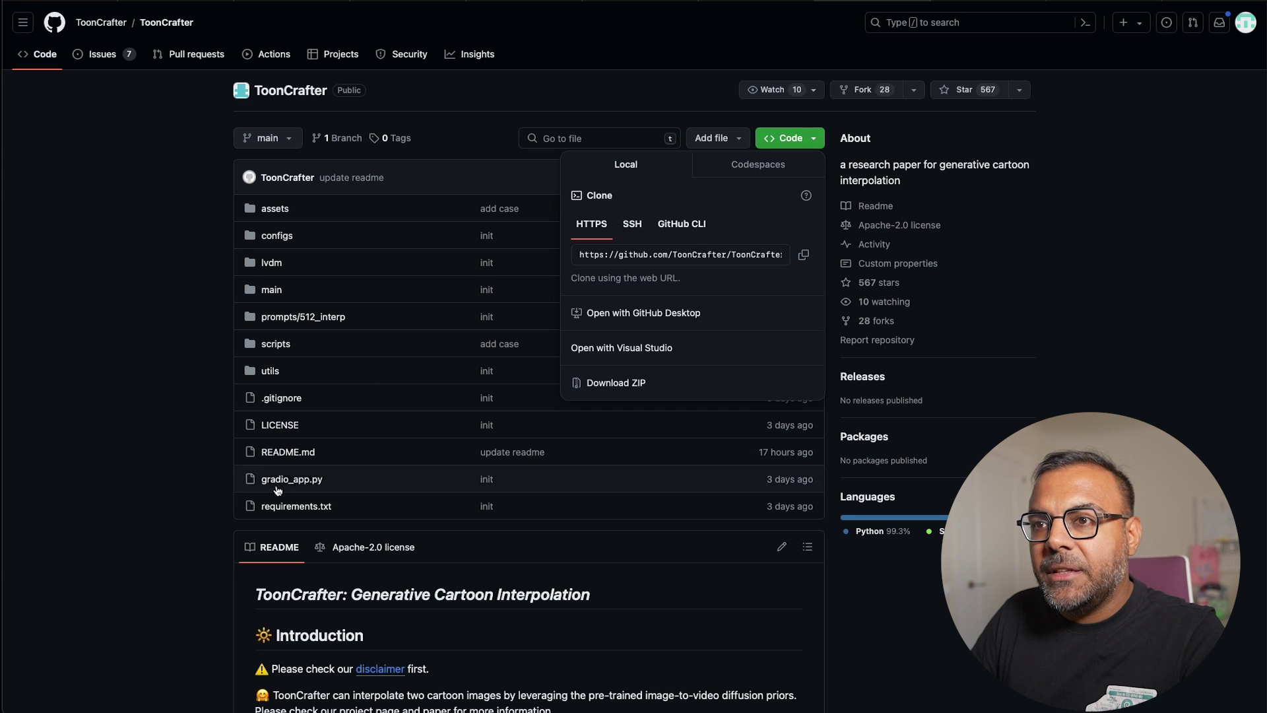
# Step: Scroll the README to Setup, then cd into ToonCrafter and list its files
pyautogui.scroll(-15, 264, 492)
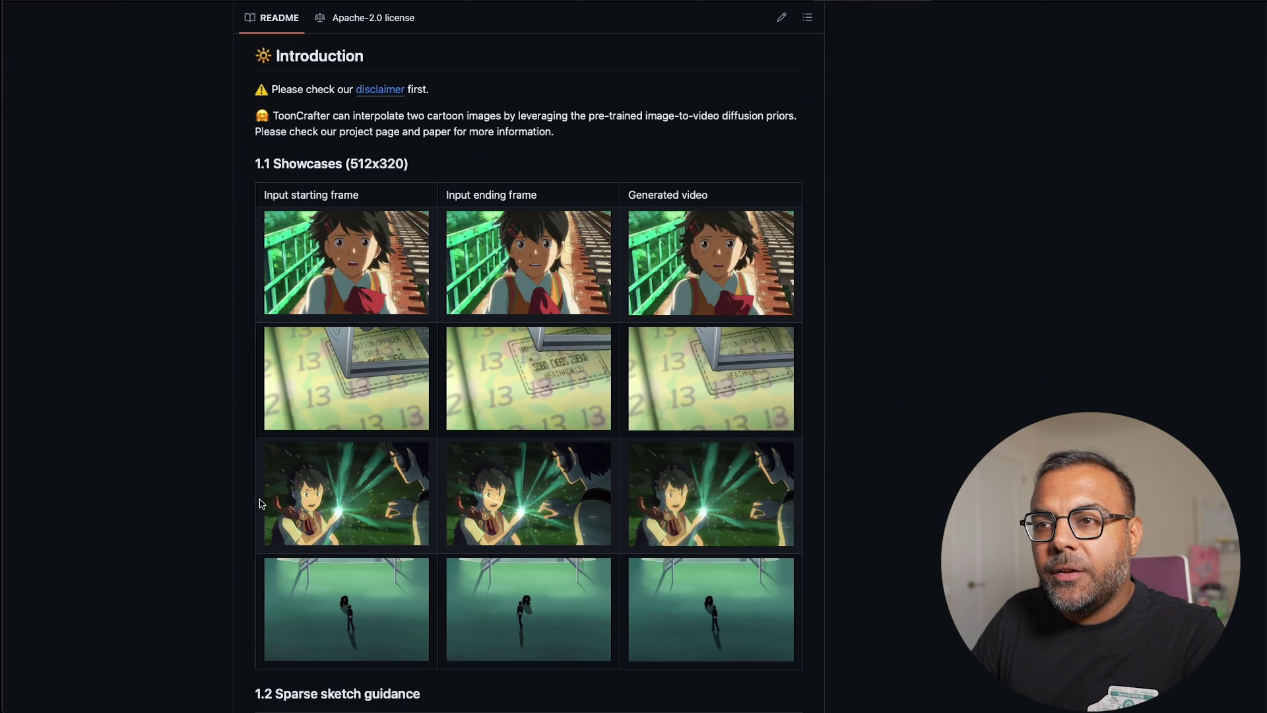
pyautogui.scroll(-20, 259, 498)
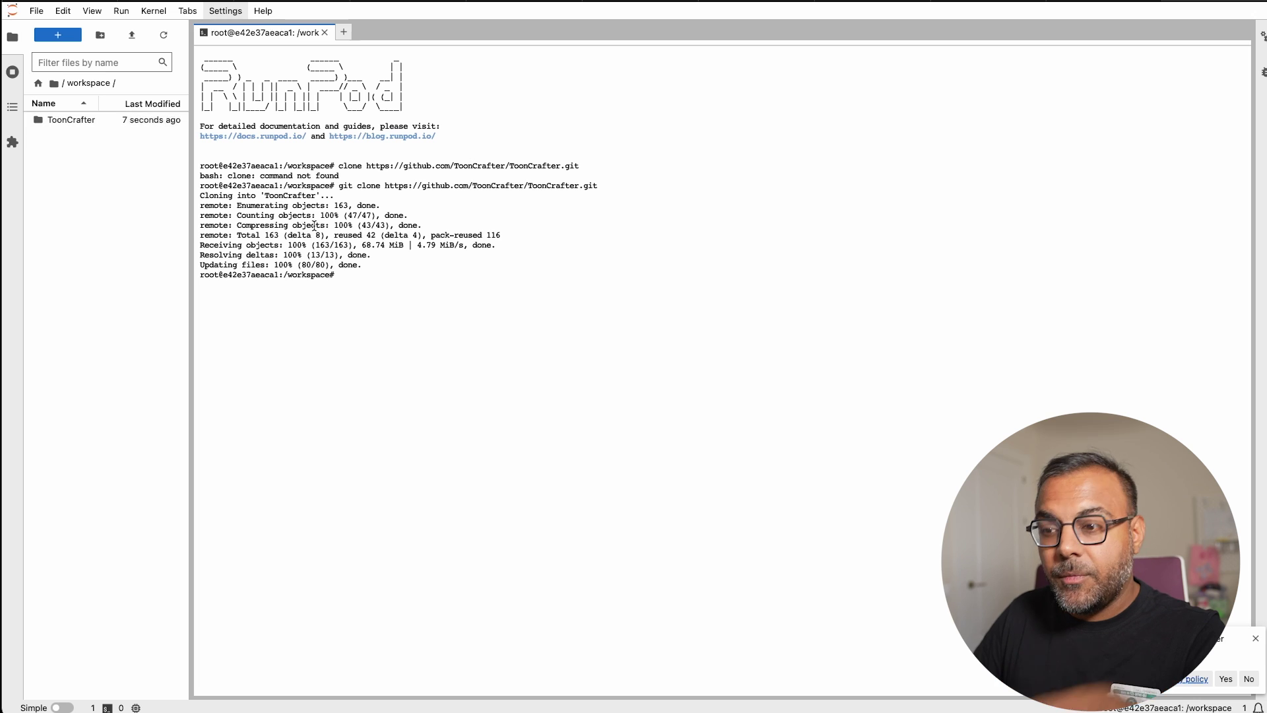
pyautogui.write('cd')
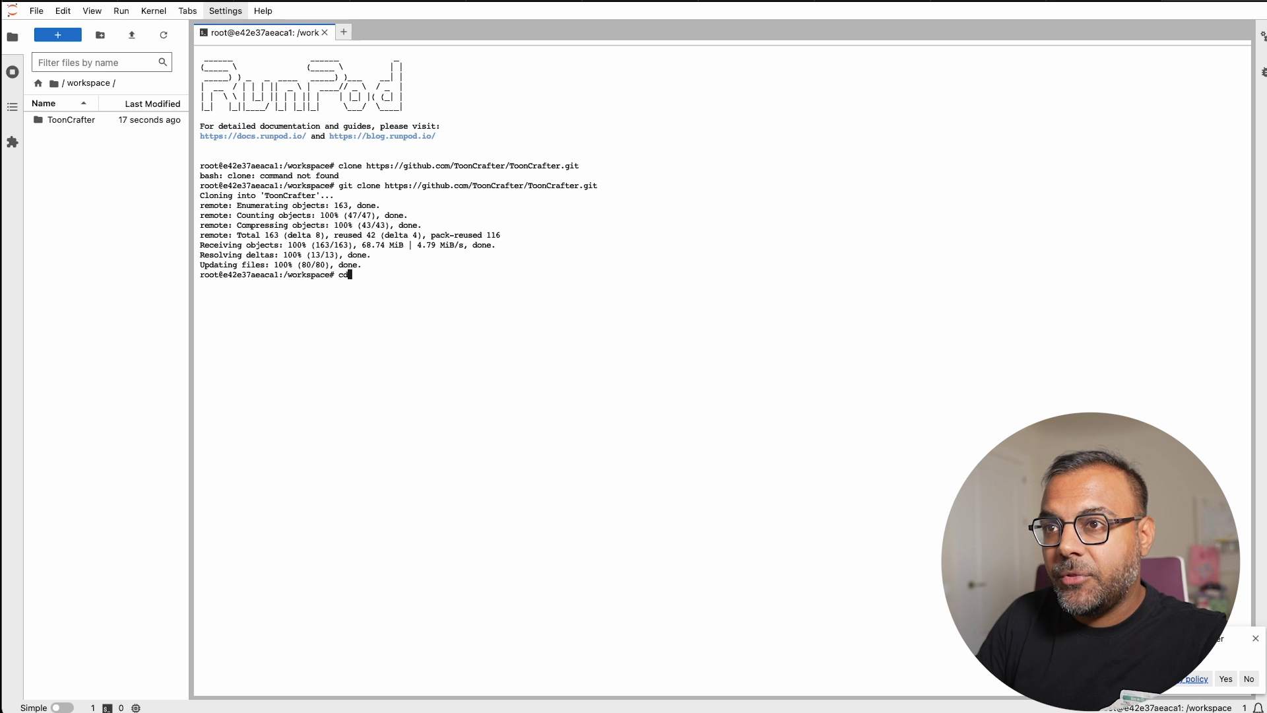
pyautogui.write(' ToonC')
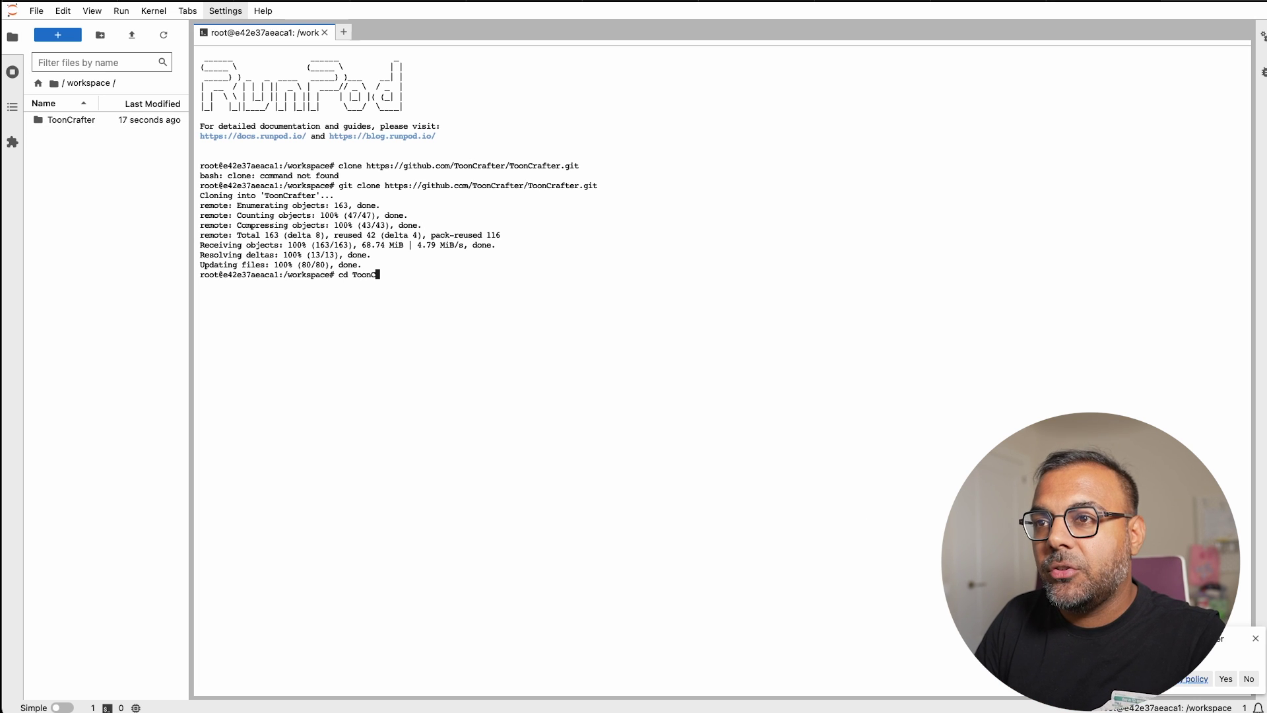
pyautogui.write('rafter')
pyautogui.press('Return')
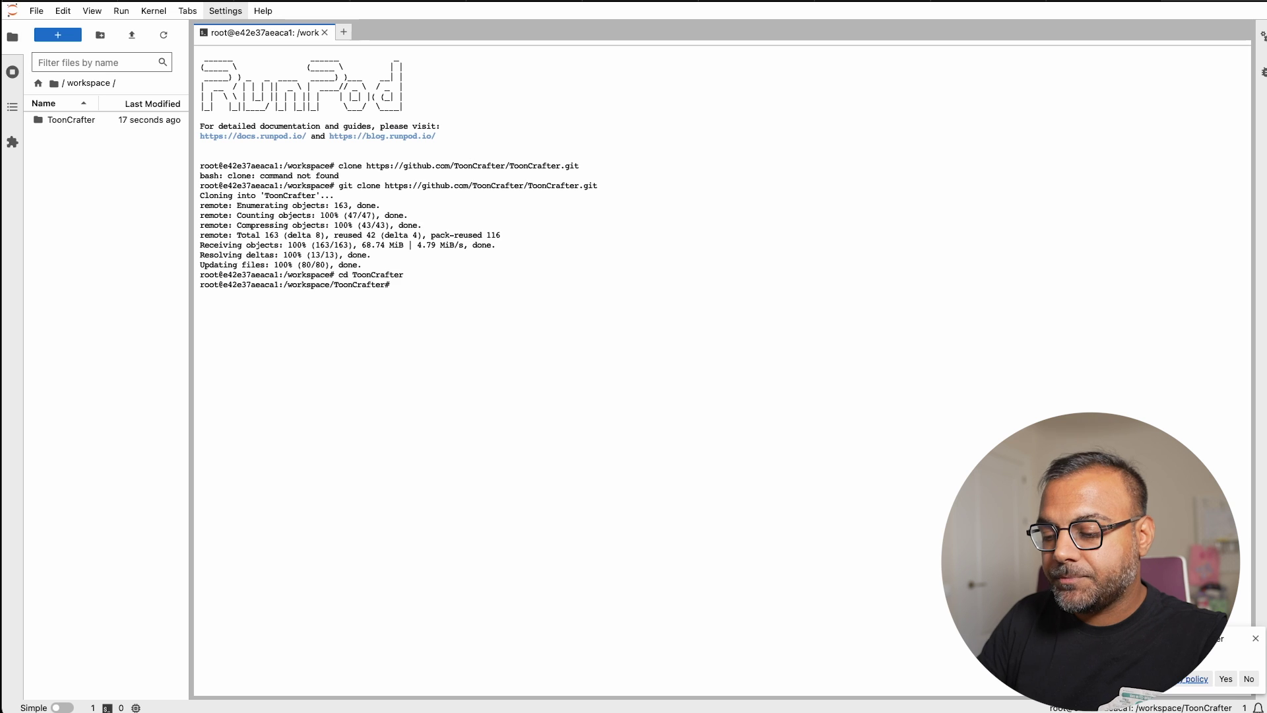
pyautogui.write('ls')
pyautogui.press('Return')
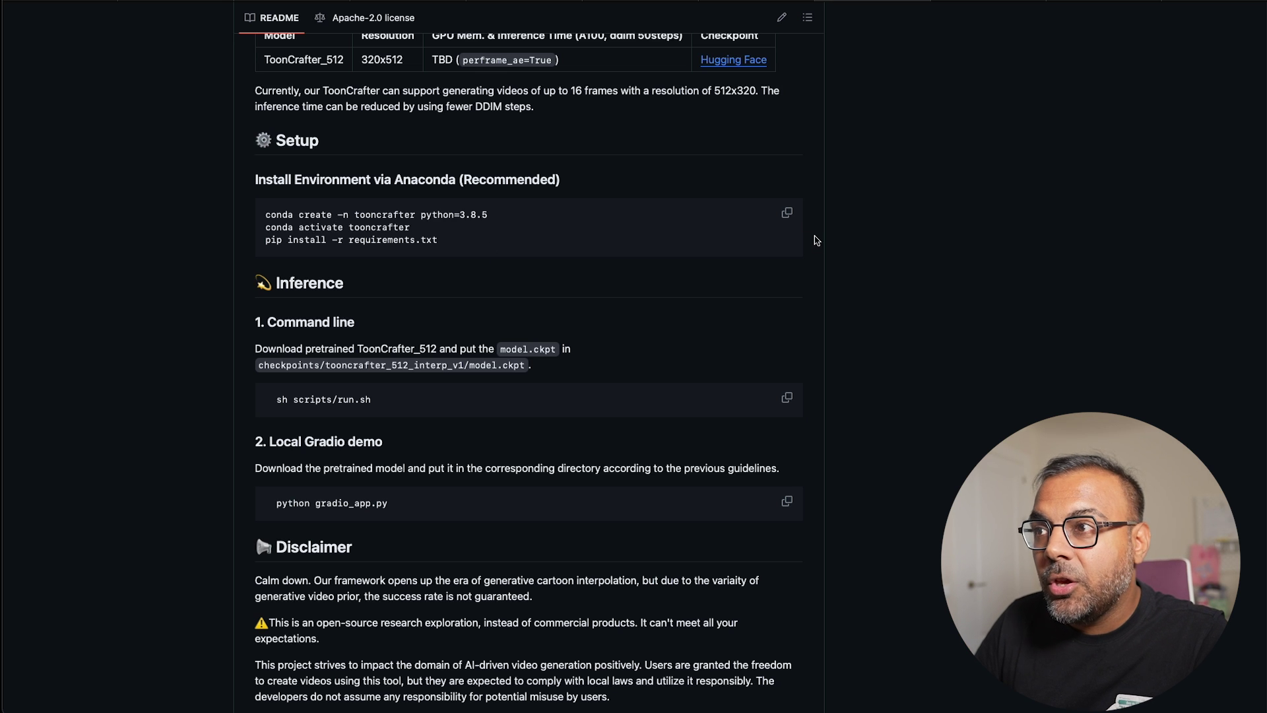
# Step: Run pip install -r requirements.txt in the terminal, then find the ToonCrafter_512 checkpoint link
pyautogui.moveTo(456, 249); pyautogui.dragTo(262, 239)
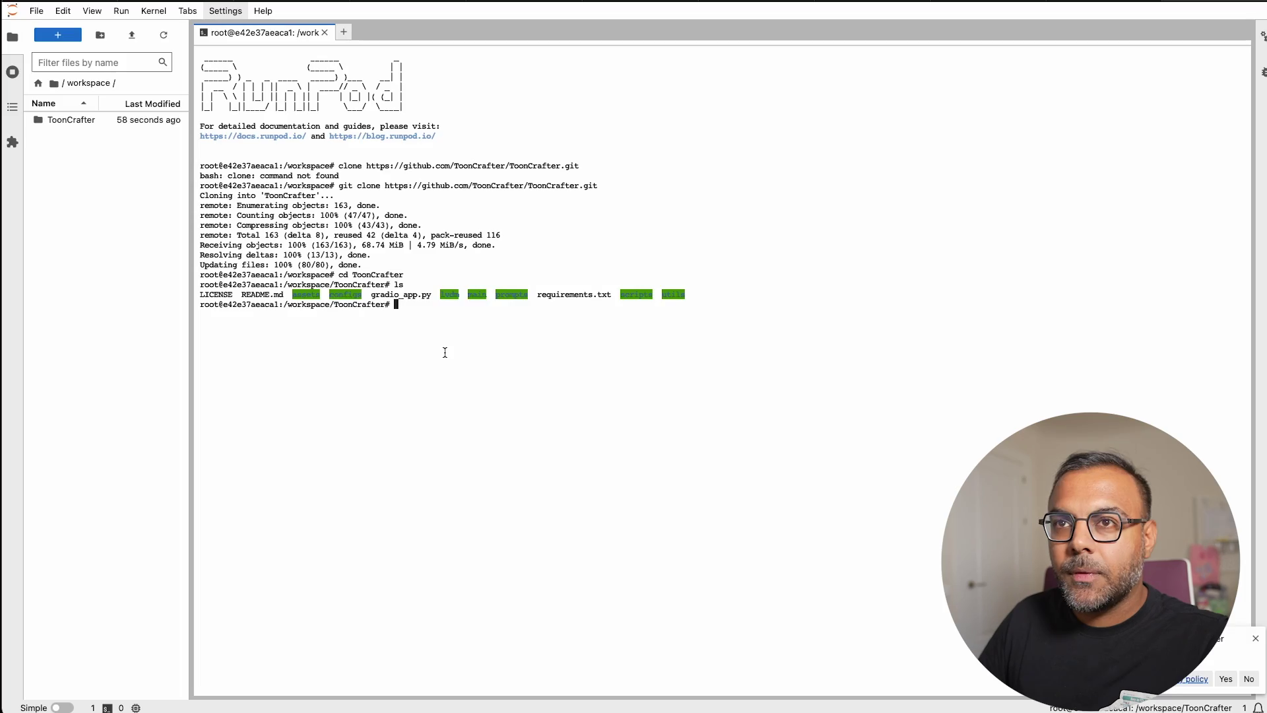
pyautogui.hotkey('ctrl', 'v')
pyautogui.press('Return')
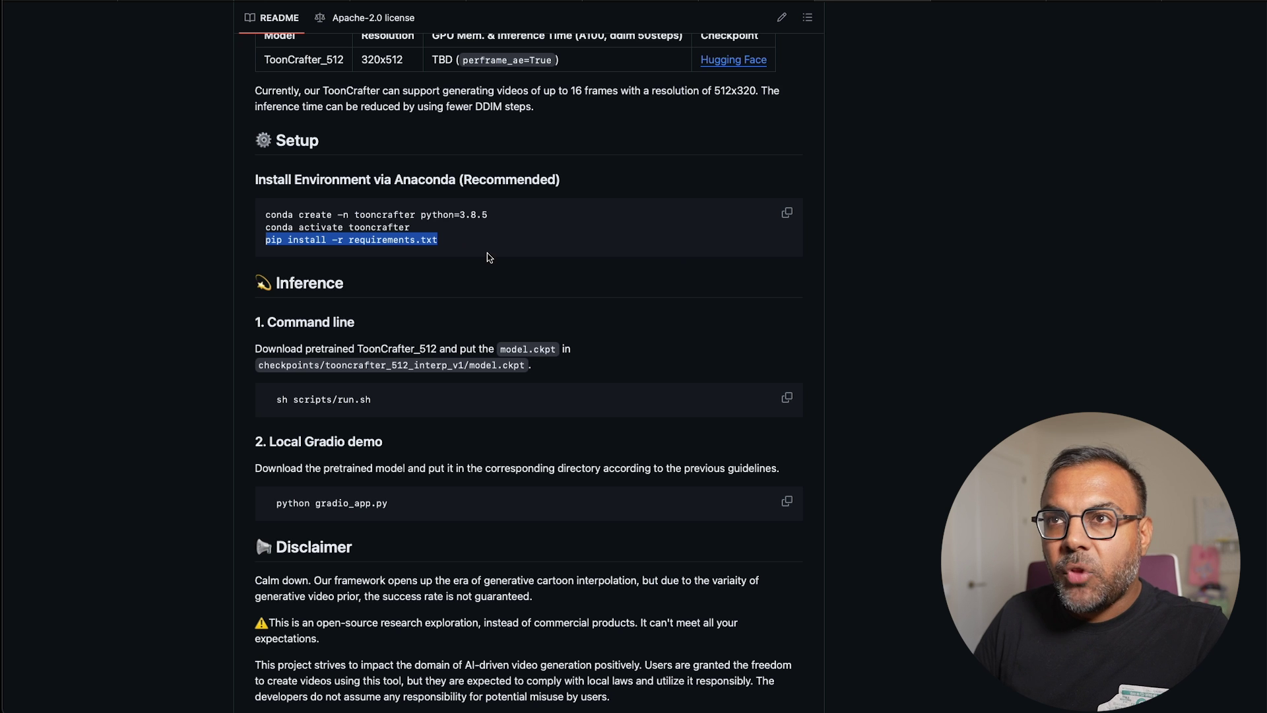
pyautogui.scroll(5, 484, 290)
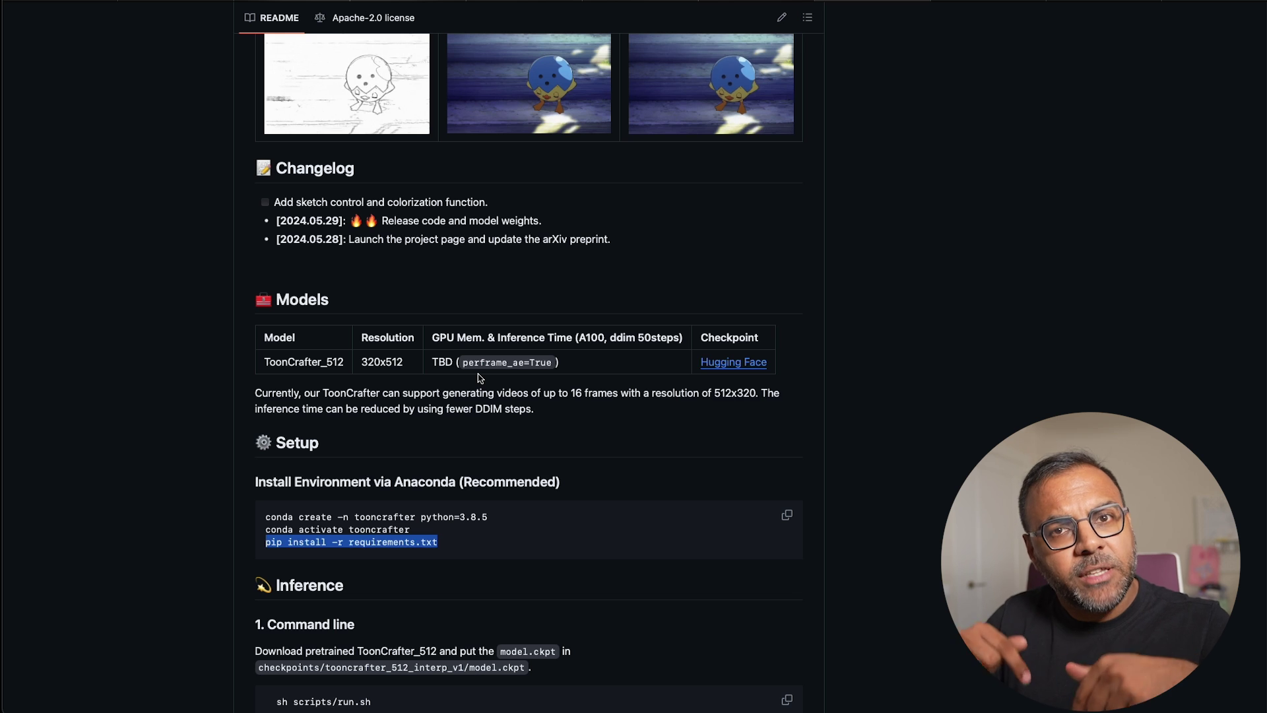
pyautogui.rightClick(730, 367)
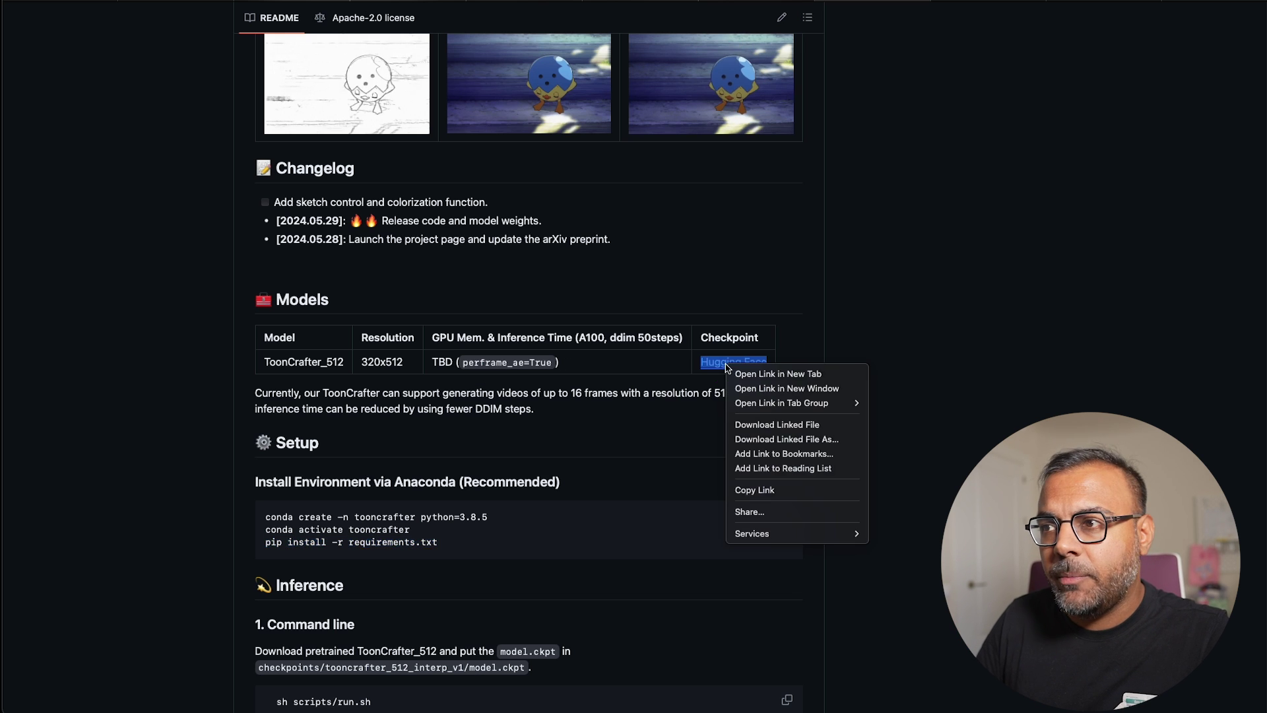
# Step: Open the 10.5 GB model.ckpt page on Hugging Face and copy its download link
pyautogui.click(731, 368)
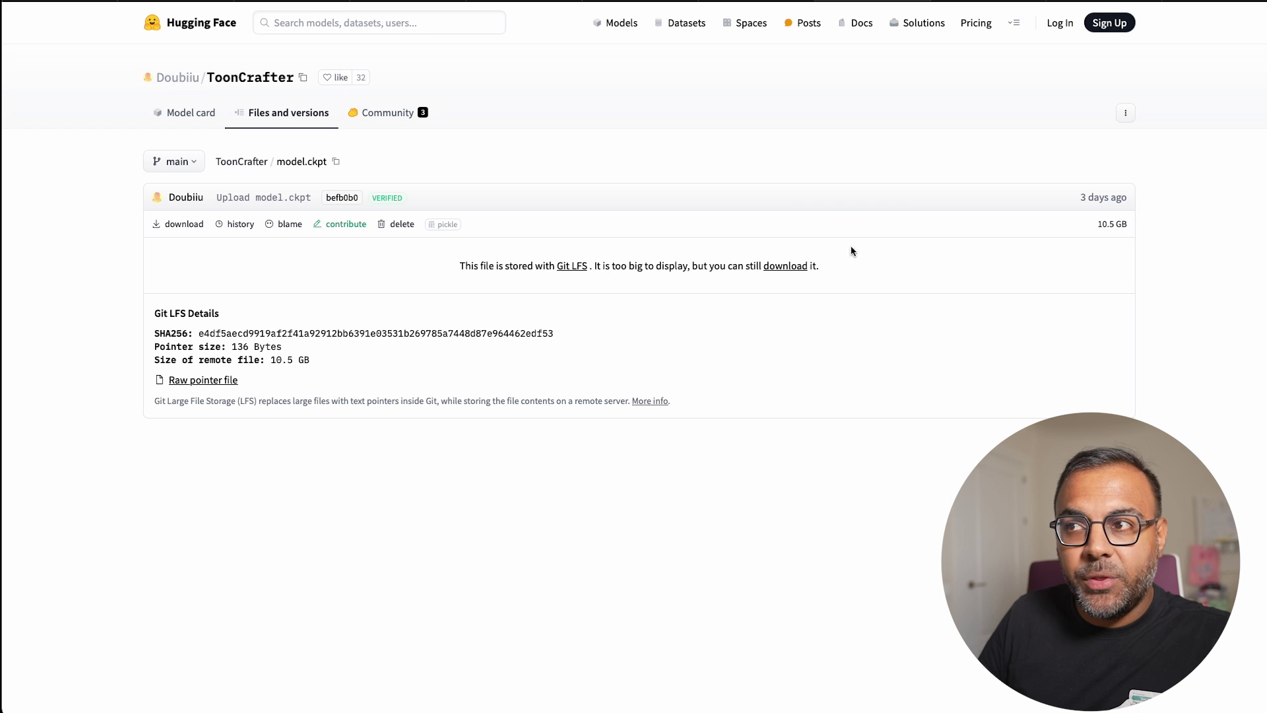
pyautogui.rightClick(772, 267)
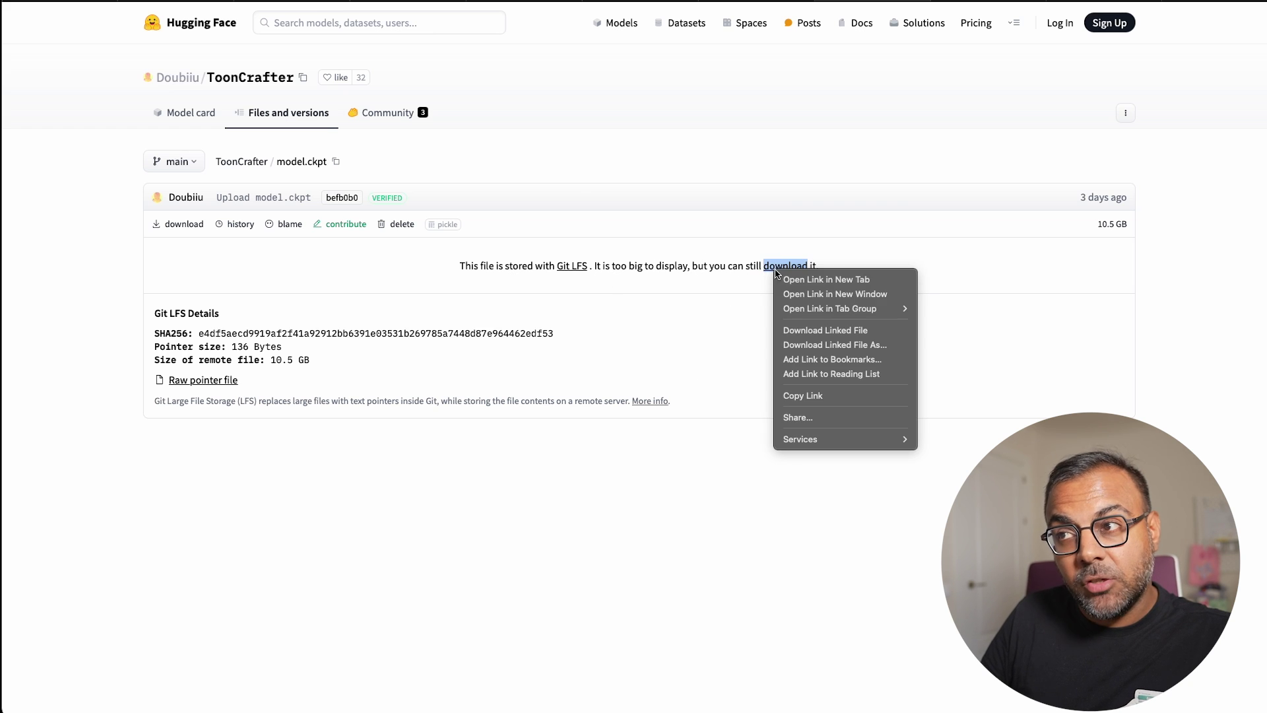
pyautogui.click(820, 395)
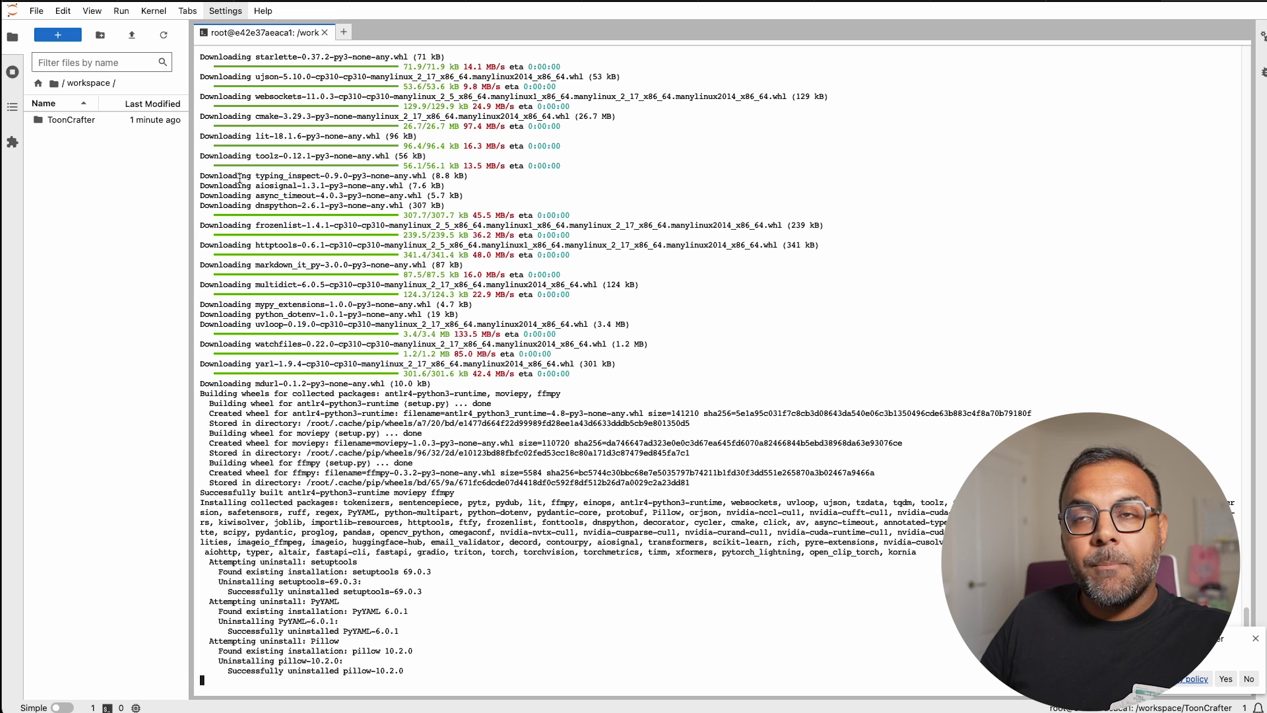
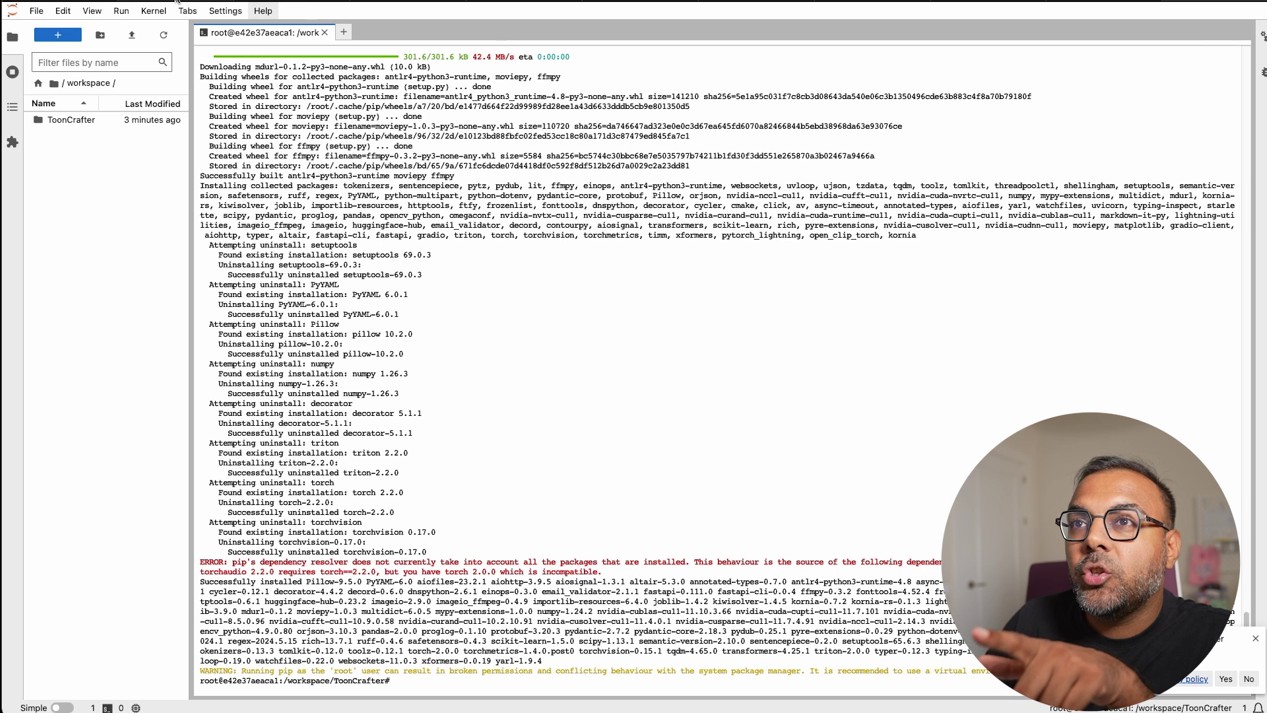
pyautogui.click(1026, 6)
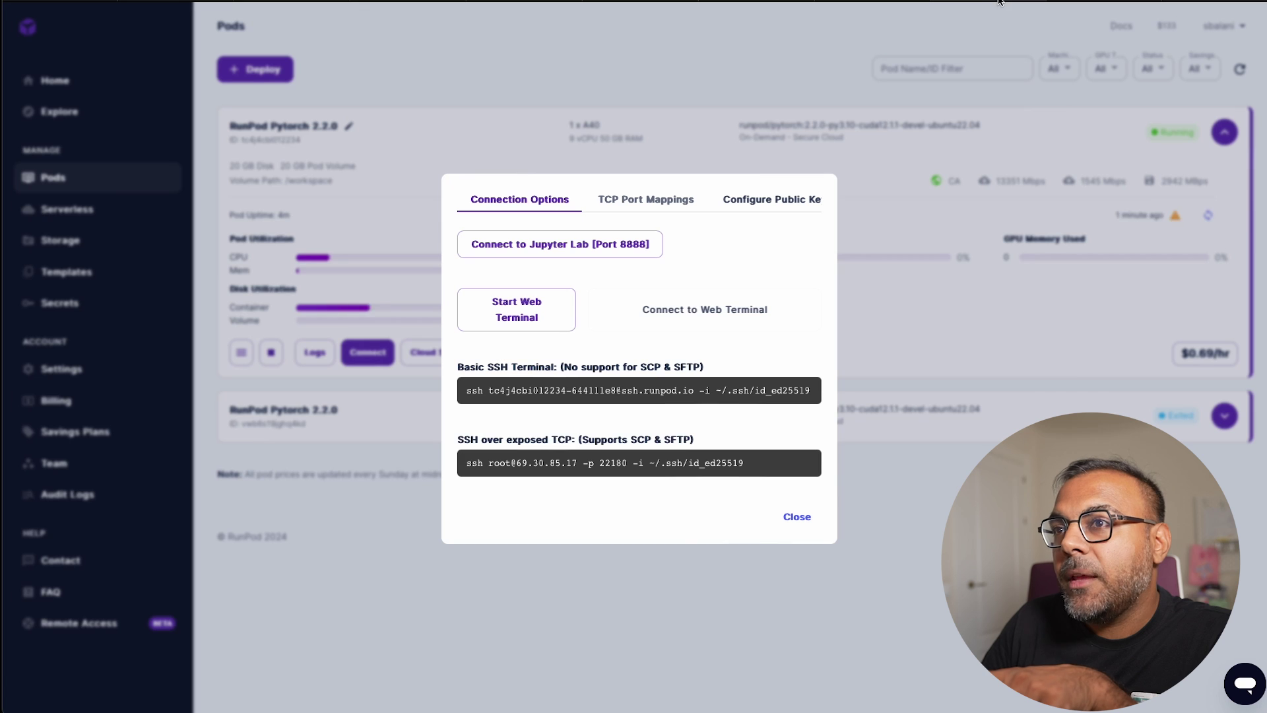
pyautogui.click(320, 574)
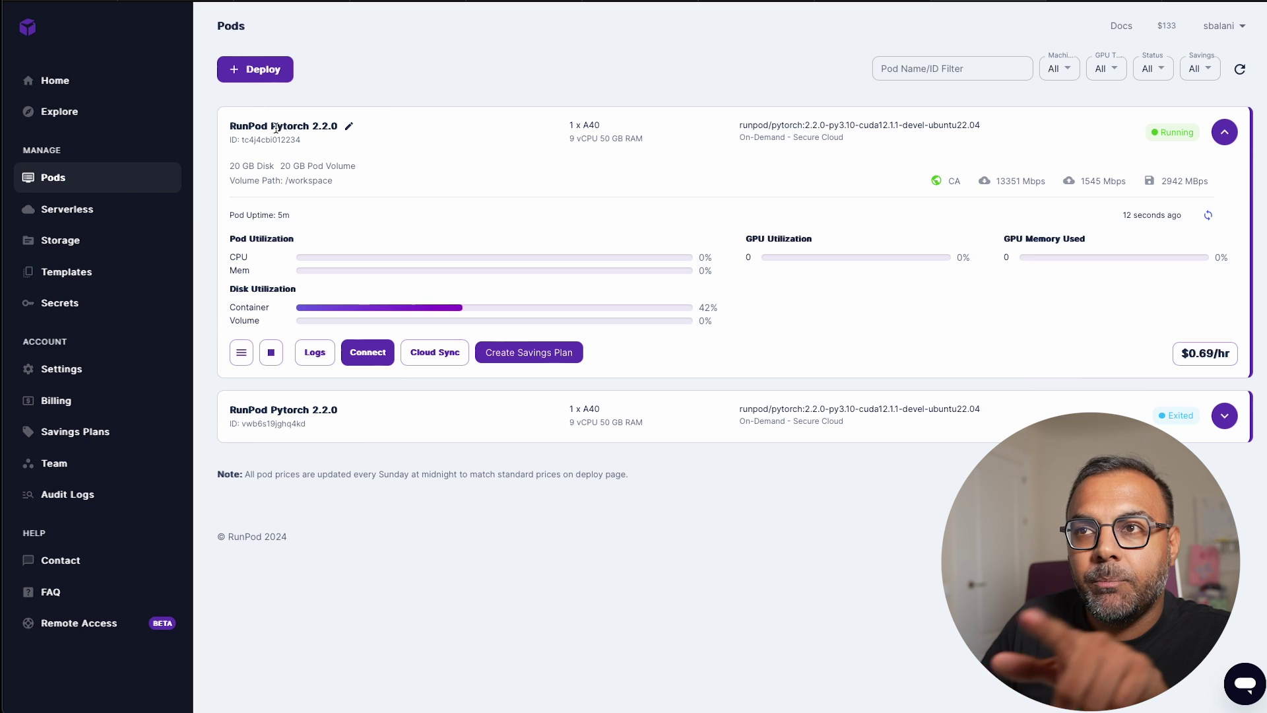
pyautogui.click(1258, 4)
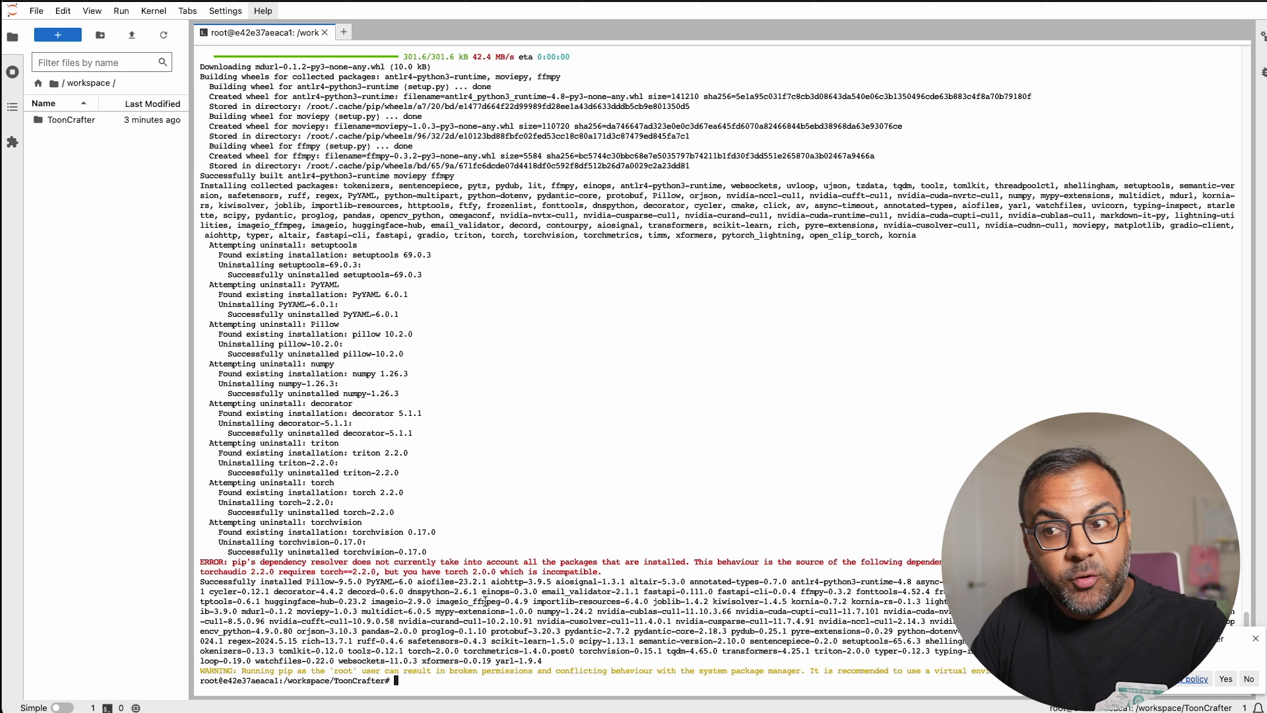
# Step: Move into the ToonCrafter folder in the terminal and list its contents
pyautogui.write('ls')
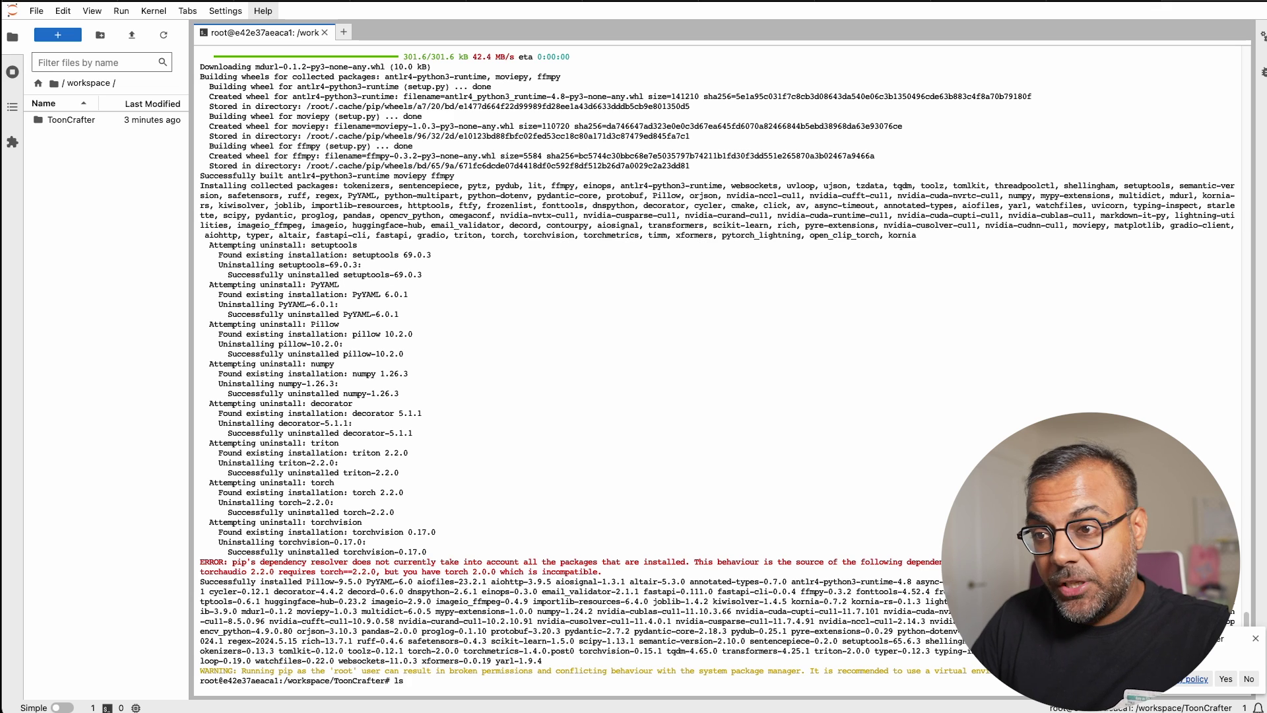
pyautogui.press('BackSpace')
pyautogui.press('BackSpace')
pyautogui.write('cd To')
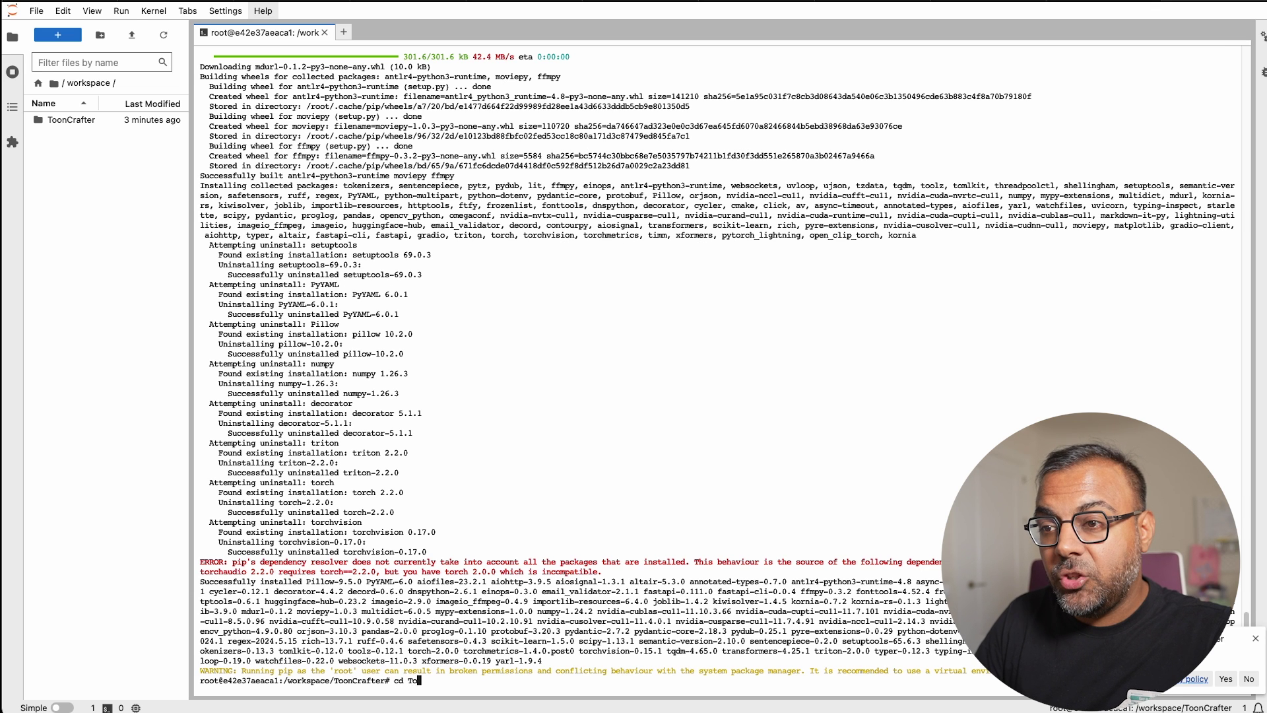
pyautogui.write('onCrafter')
pyautogui.press('Return')
pyautogui.write('ls')
pyautogui.press('Return')
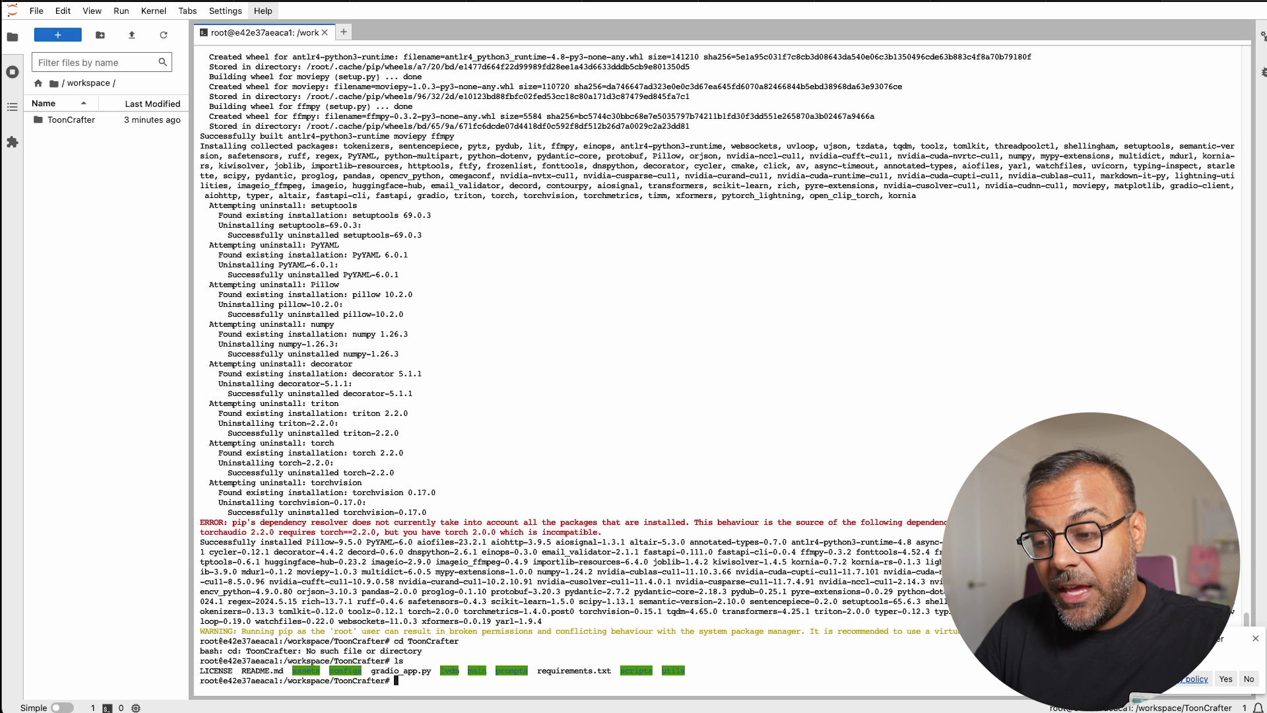
# Step: Create a checkpoints folder, enter it, and grab the tooncrafter_512_interp_v1 name from the README
pyautogui.write('mkd')
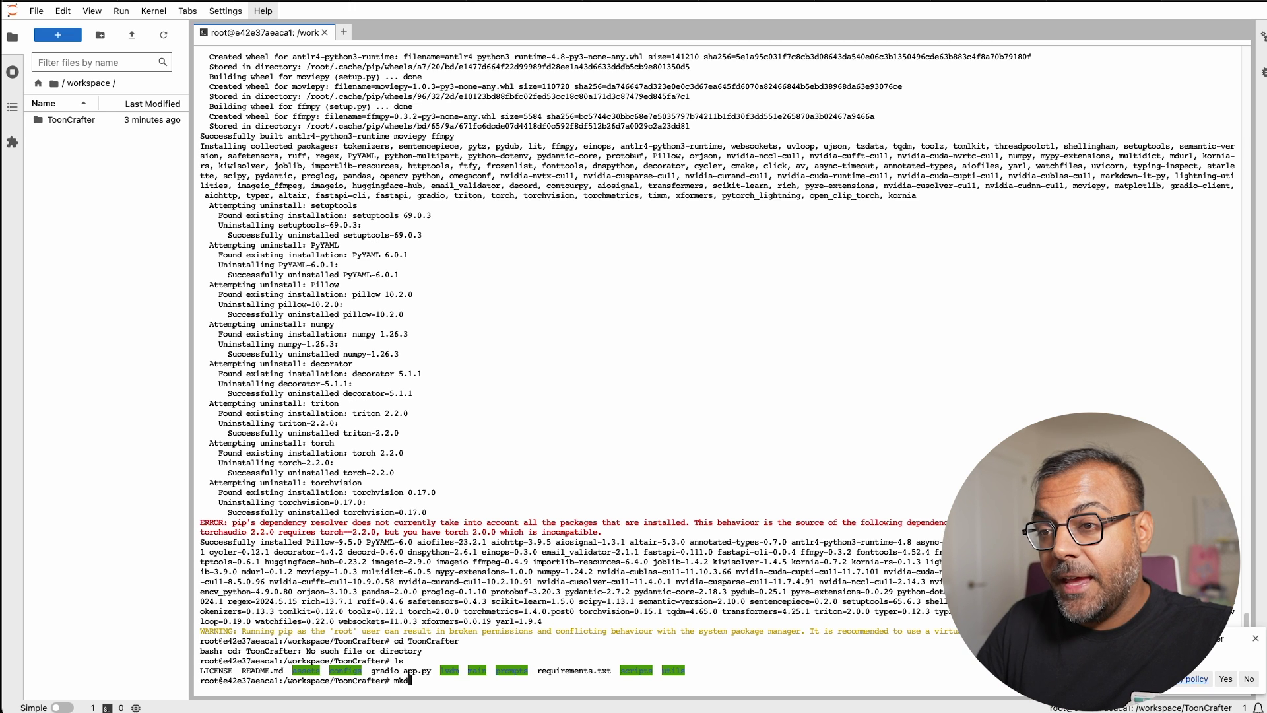
pyautogui.write('ir checkpoints')
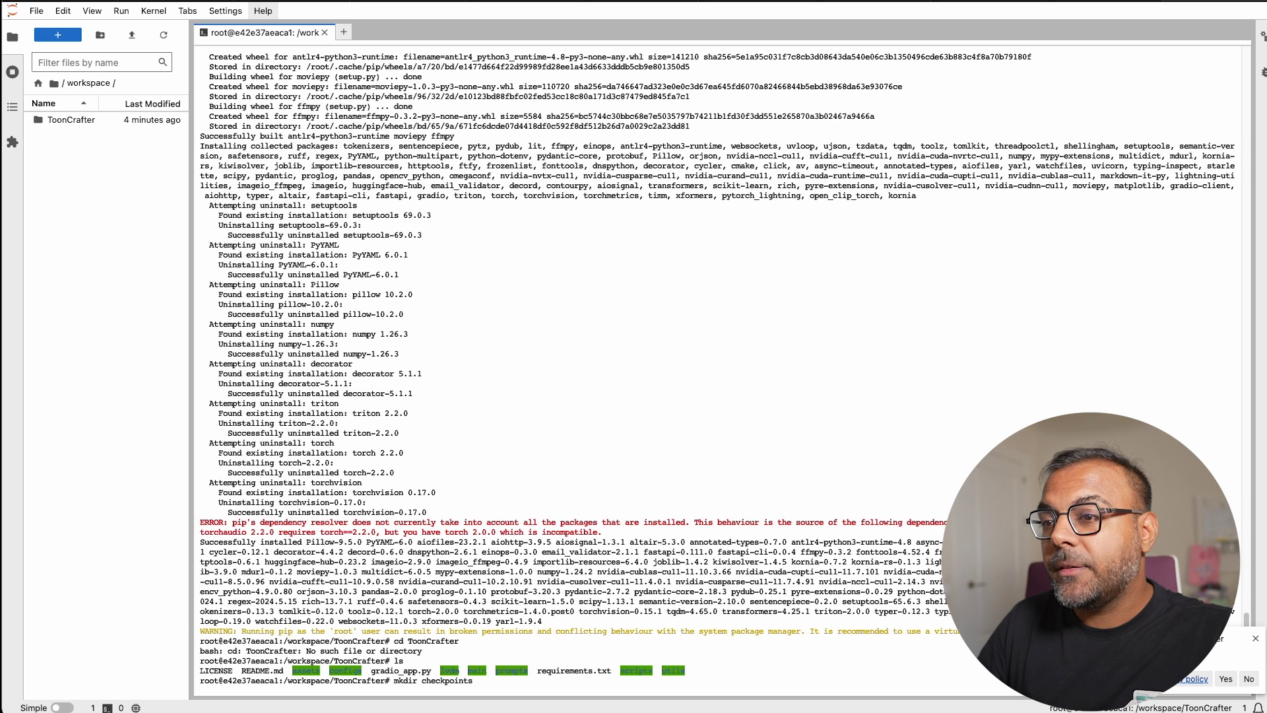
pyautogui.press('Return')
pyautogui.write('cd ')
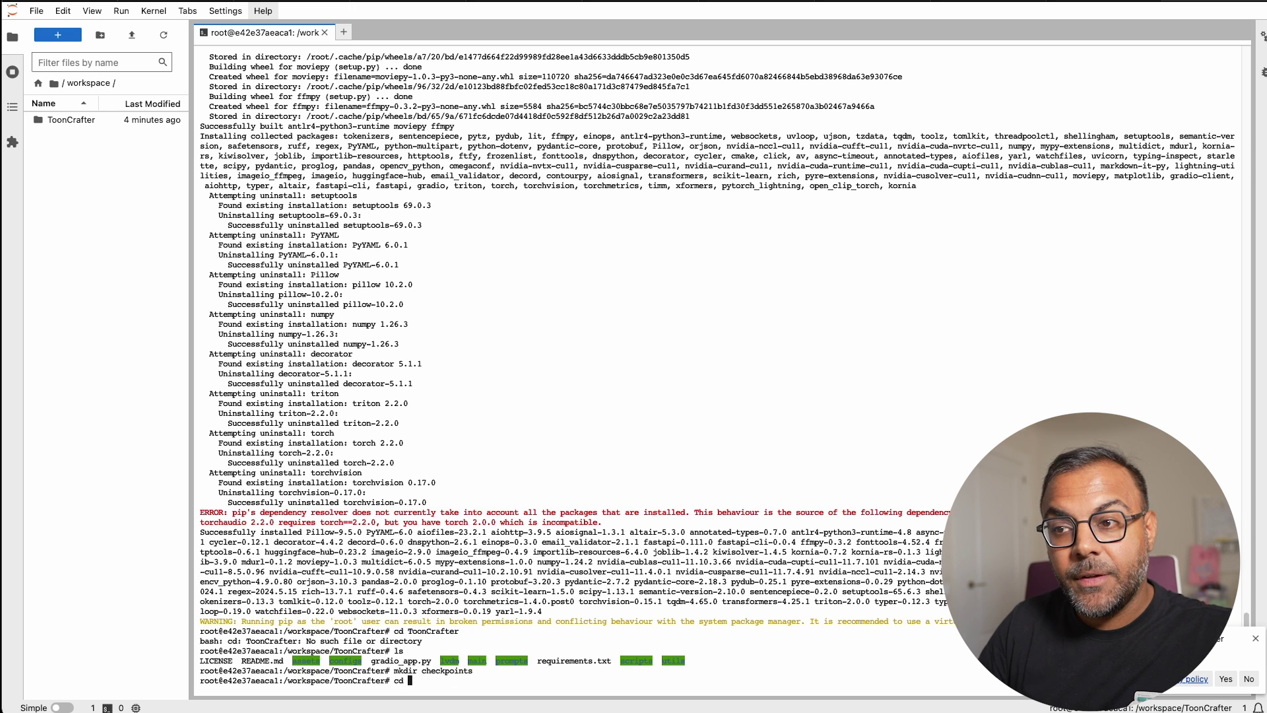
pyautogui.write('checkpoints')
pyautogui.press('Return')
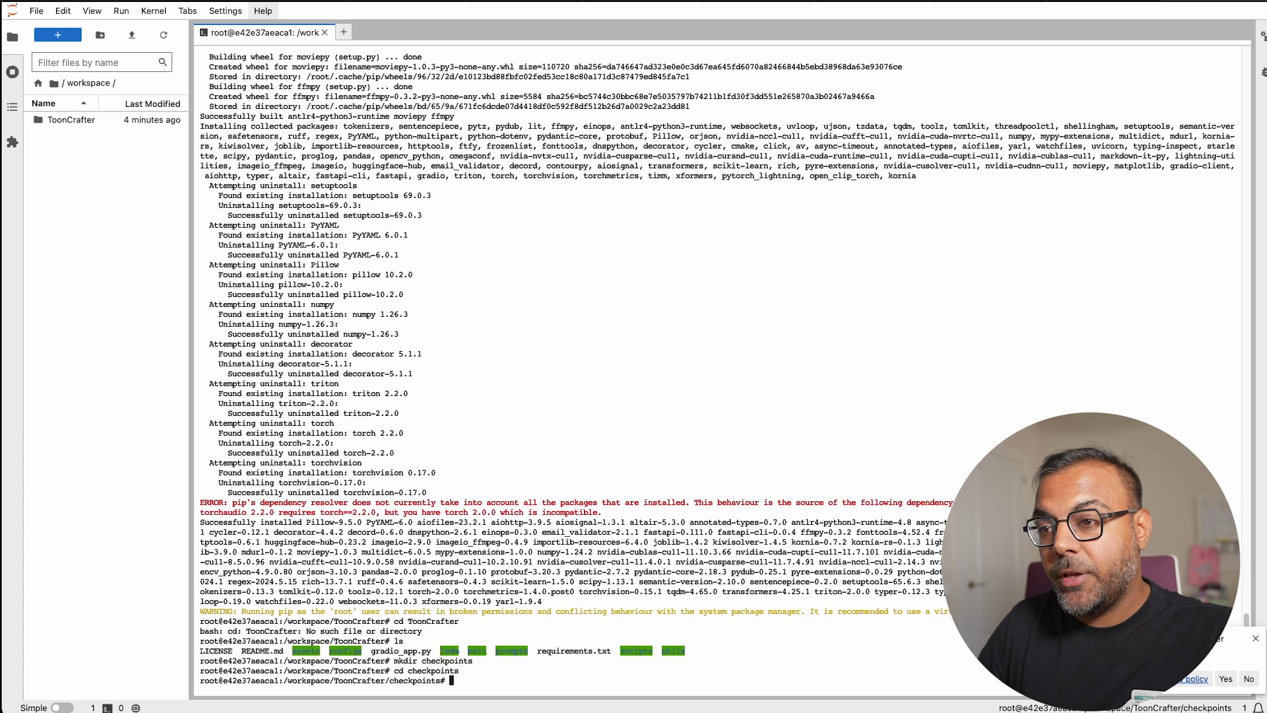
pyautogui.moveTo(325, 306); pyautogui.dragTo(465, 307)
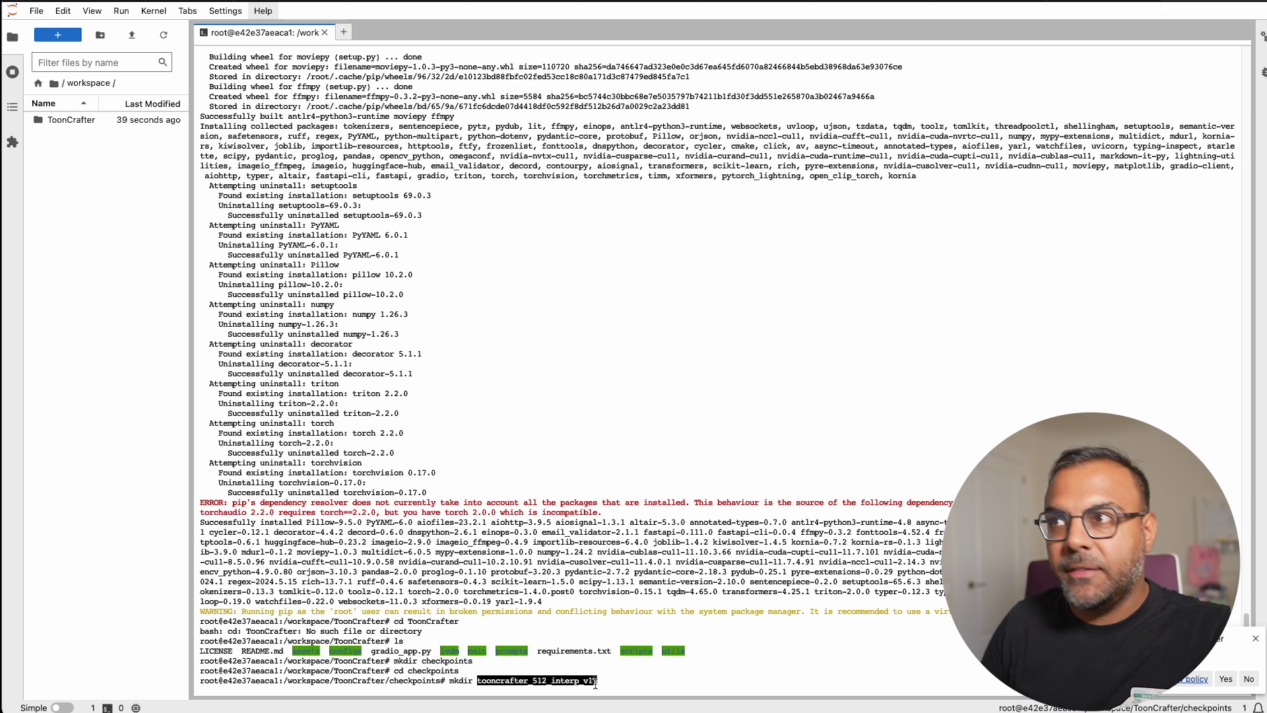
# Step: Make tooncrafter_512_interp_v1, enter it, and wget model.ckpt from its Hugging Face link
pyautogui.press('Return')
pyautogui.write('cd ')
pyautogui.write('toon')
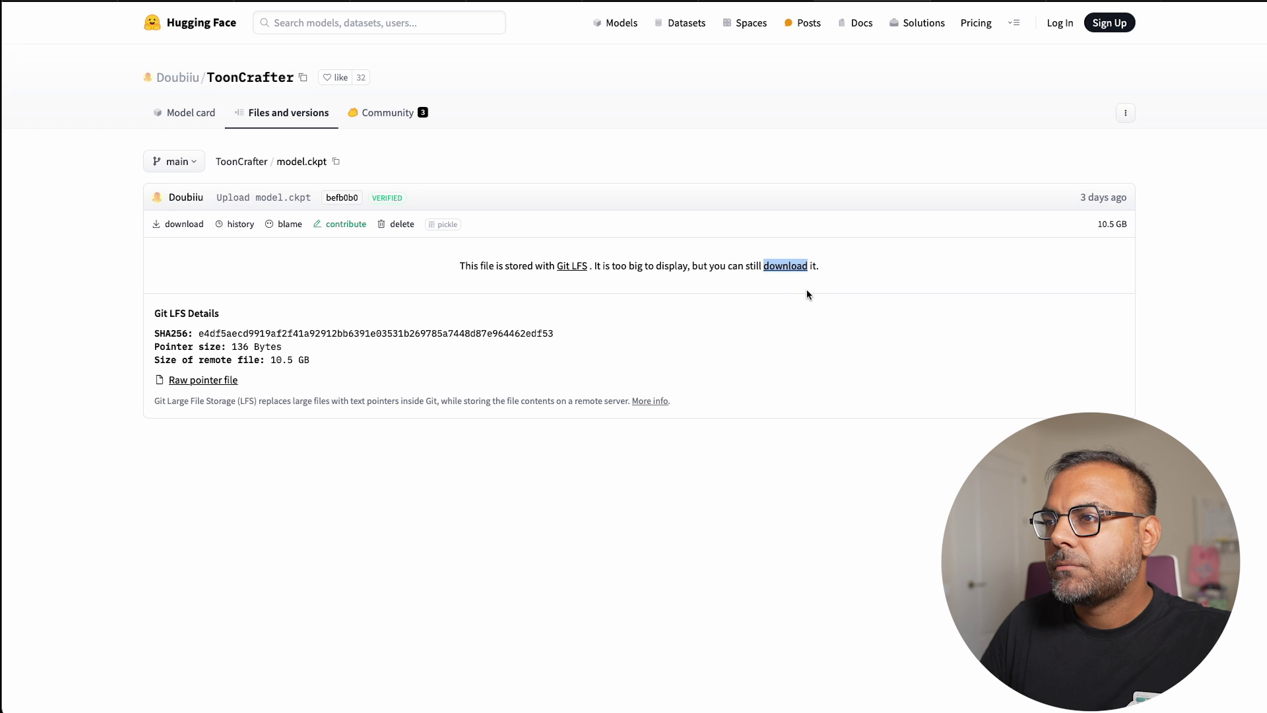
pyautogui.rightClick(786, 265)
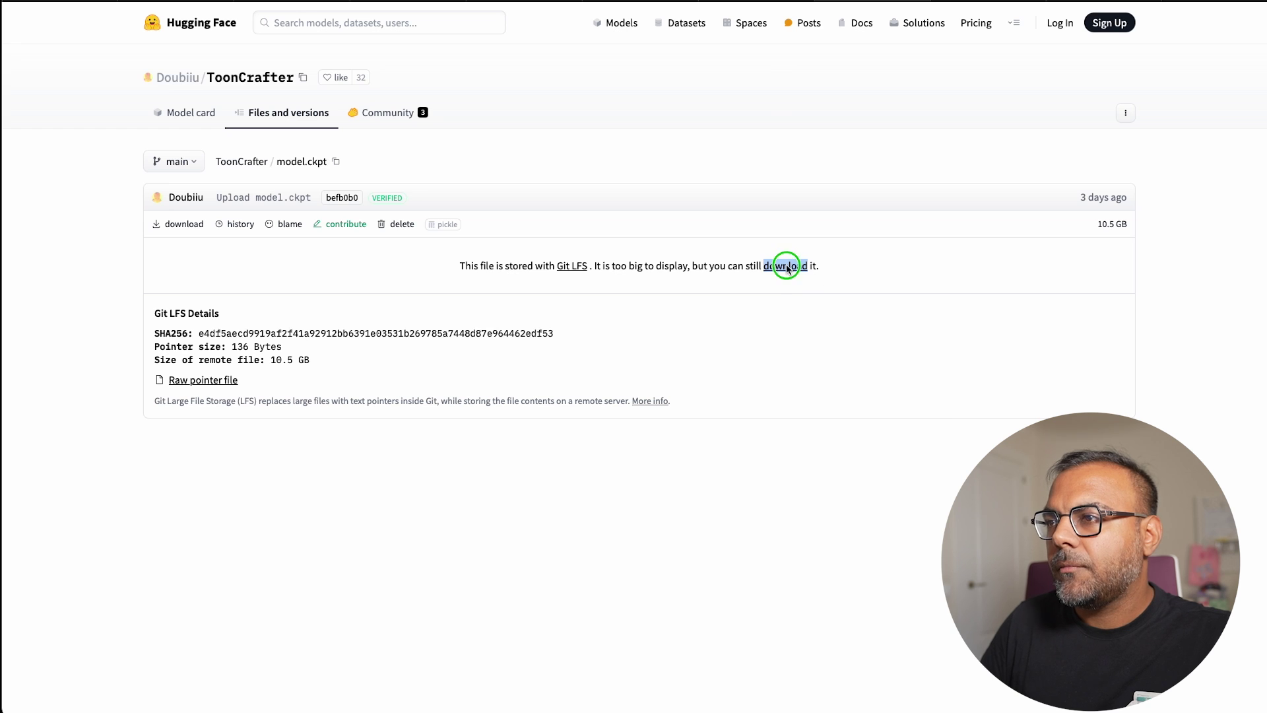
pyautogui.click(816, 390)
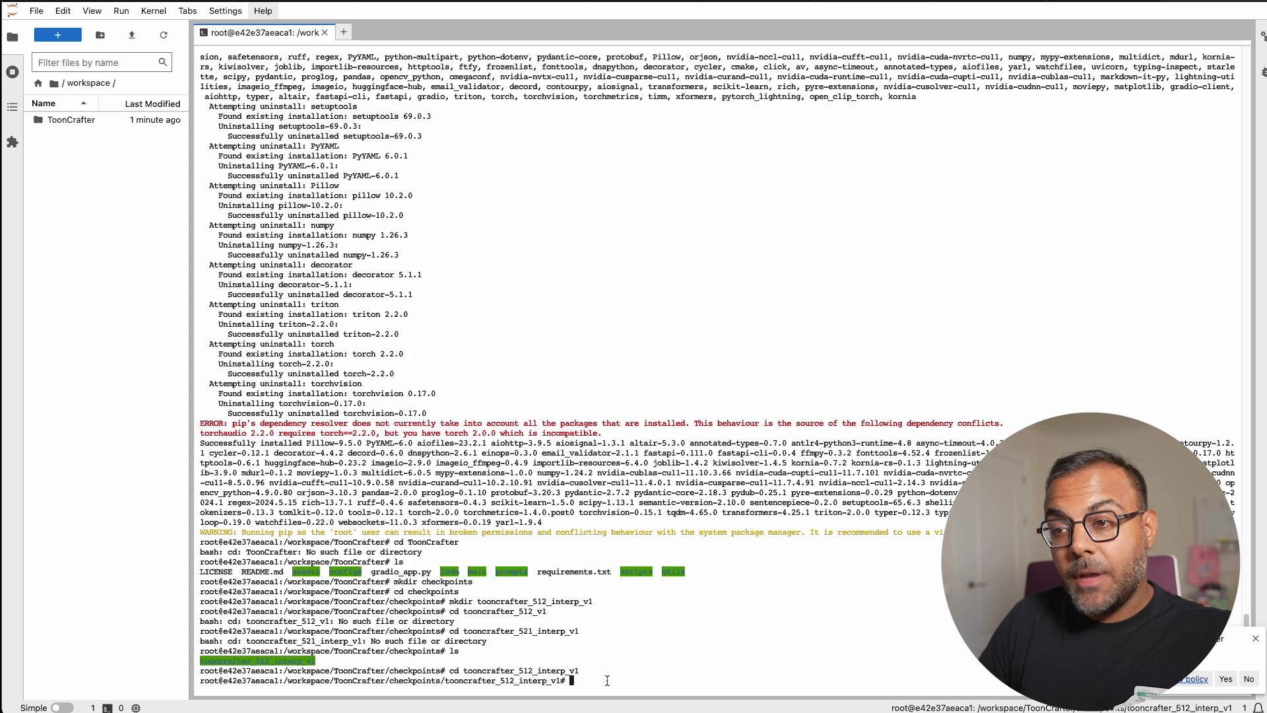
pyautogui.write('wget')
pyautogui.hotkey('ctrl', 'v')
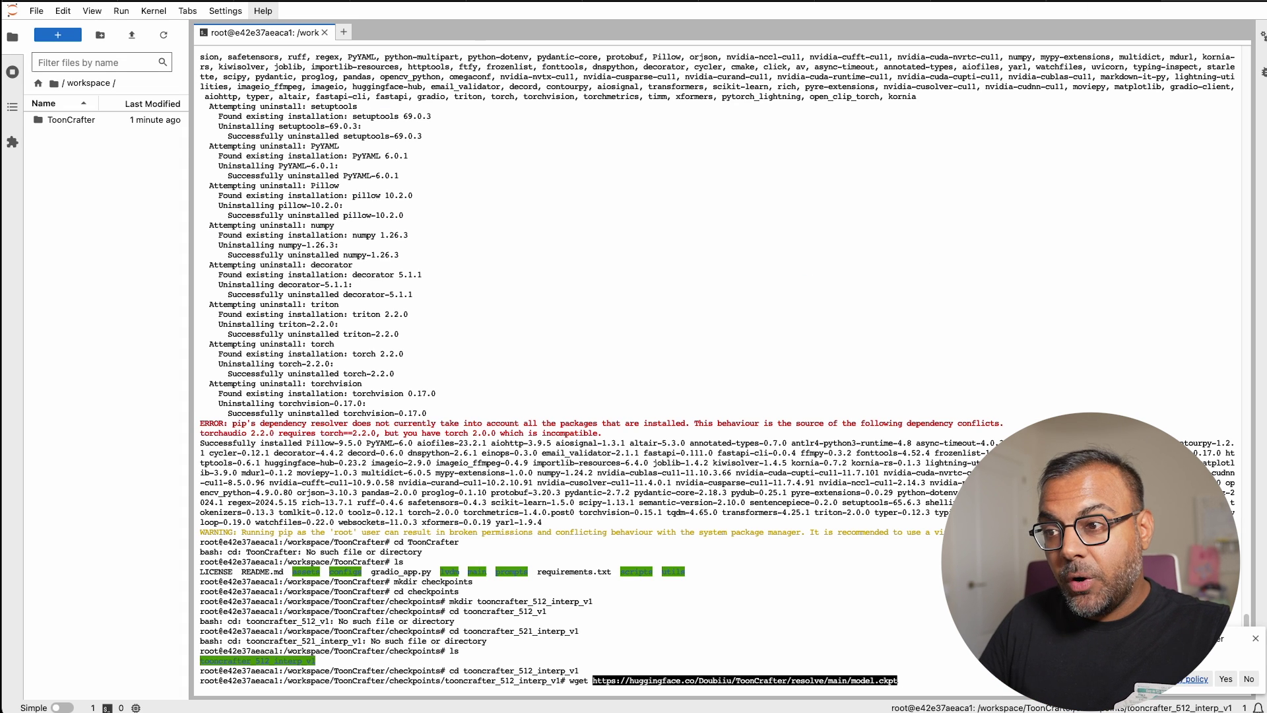
pyautogui.press('Return')
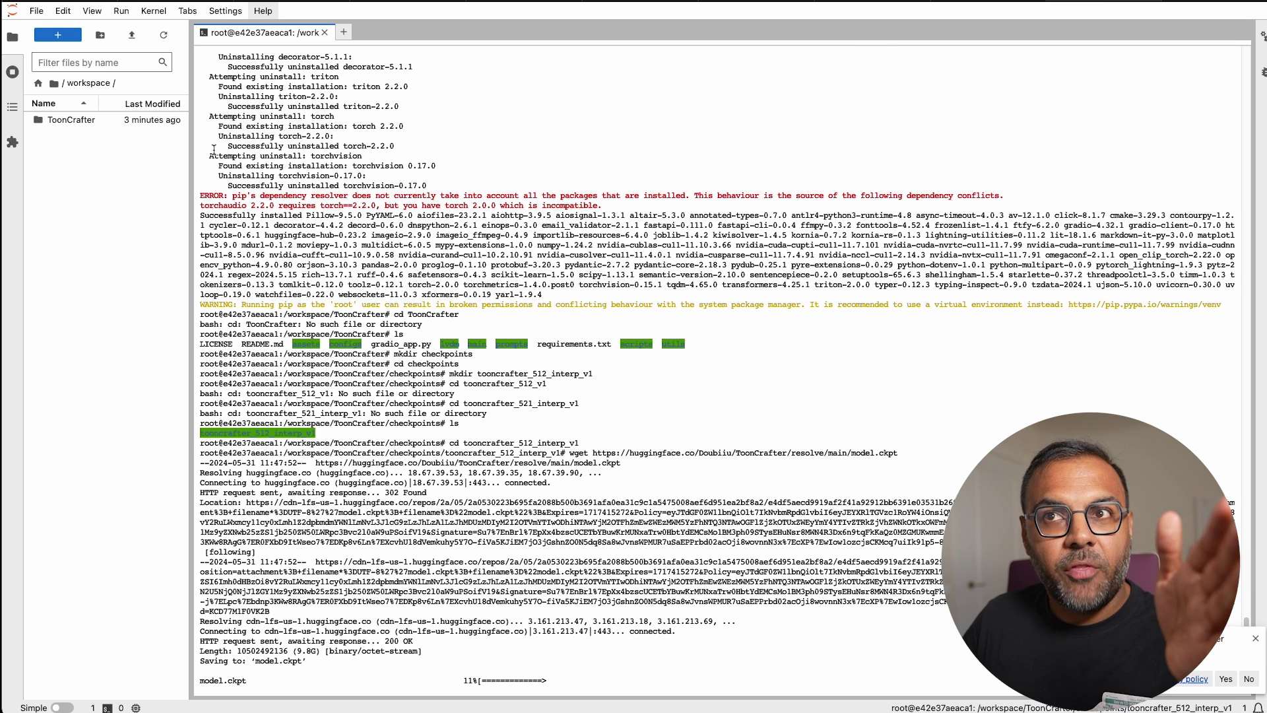
# Step: Open ToonCrafter in the file browser, widen the sidebar, and open gradio_app.py
pyautogui.doubleClick(63, 117)
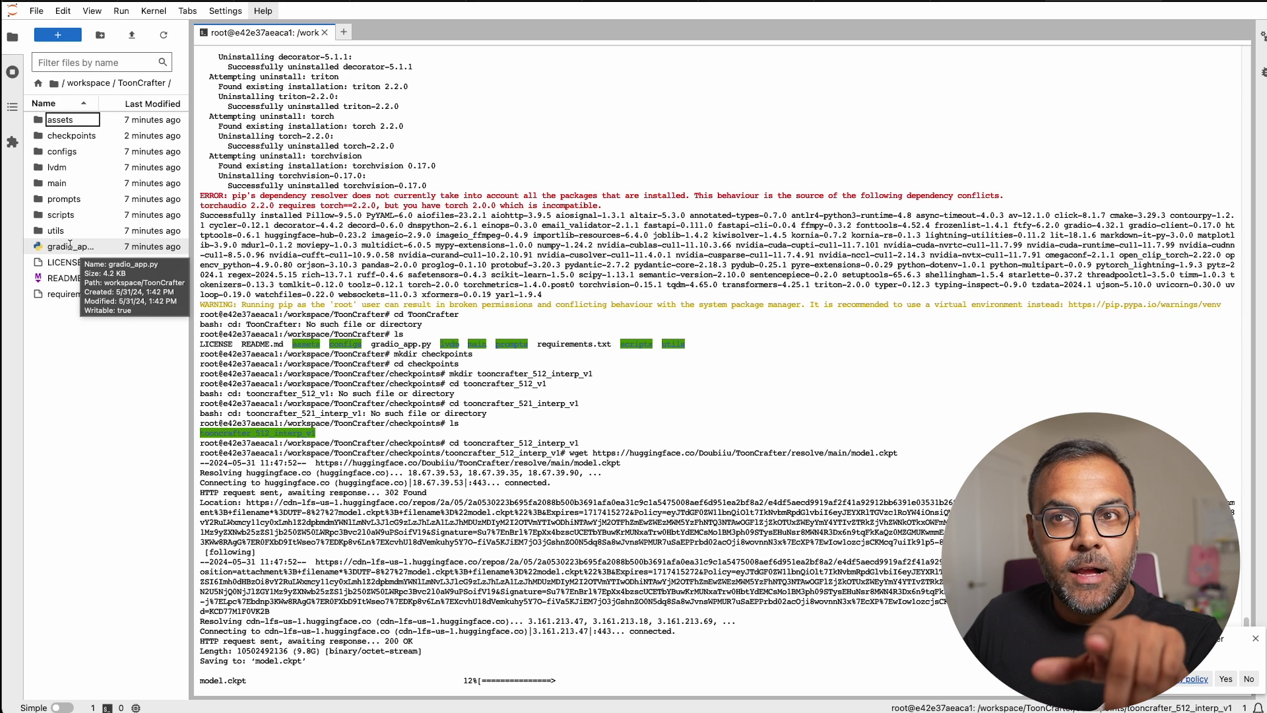
pyautogui.click(195, 266)
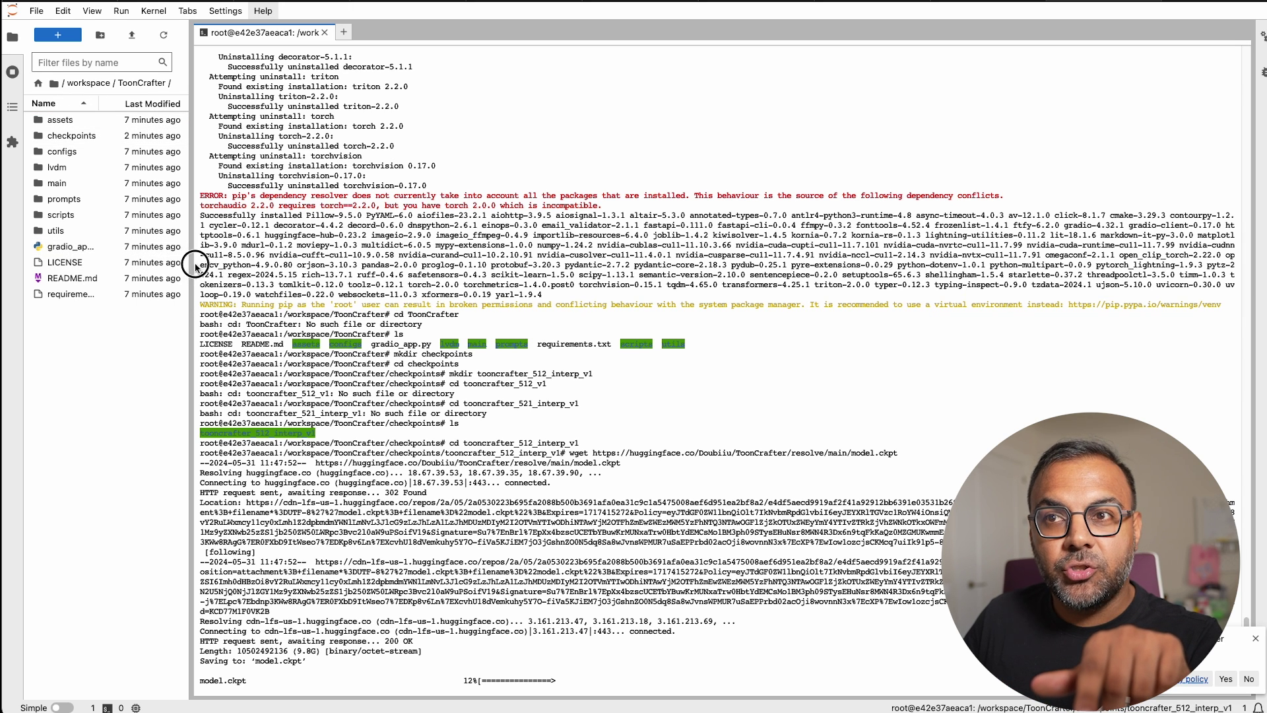
pyautogui.moveTo(192, 266); pyautogui.dragTo(250, 264)
pyautogui.click(92, 246)
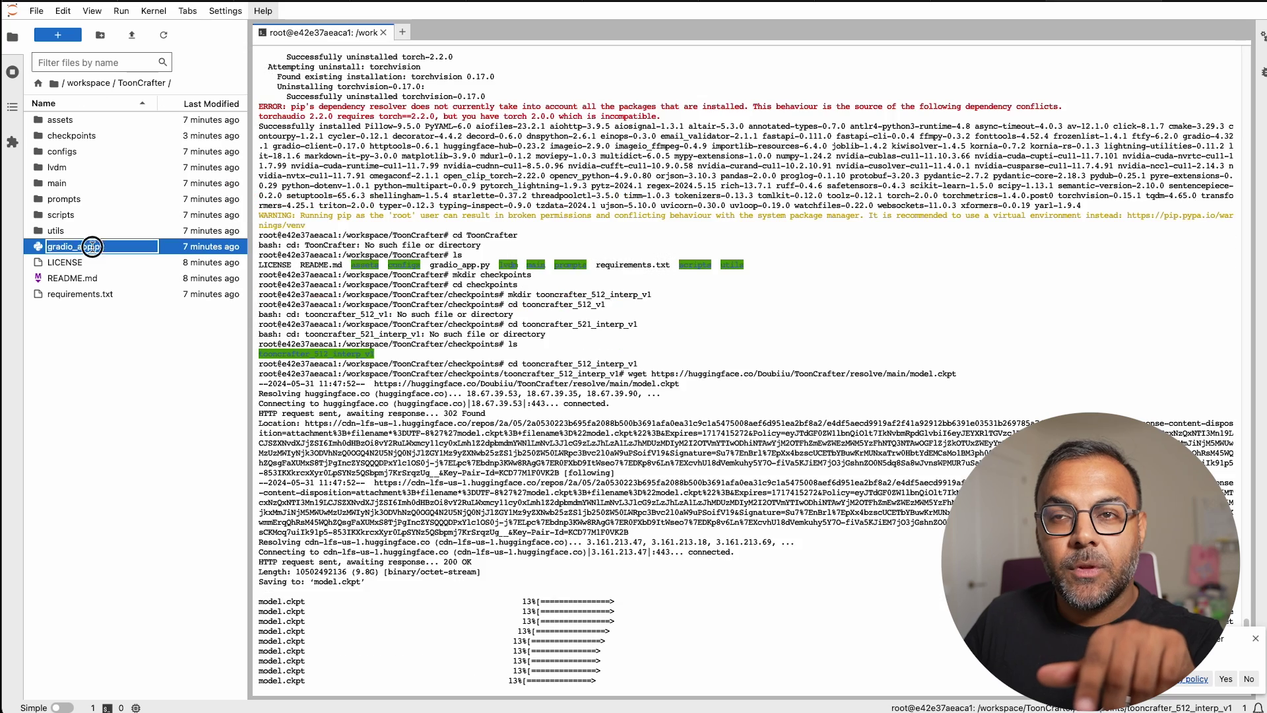
pyautogui.doubleClick(91, 246)
pyautogui.scroll(-5, 525, 368)
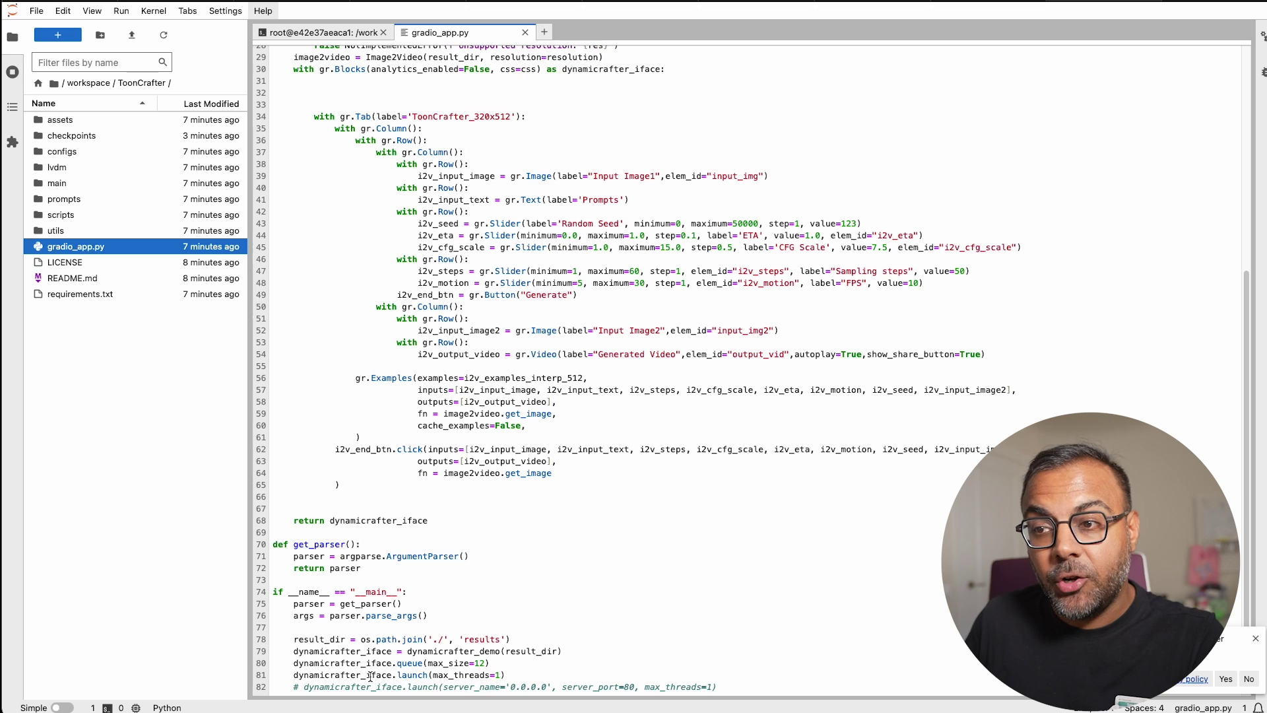
# Step: Add share=True to the launch call on line 81
pyautogui.click(433, 676)
pyautogui.write('shar')
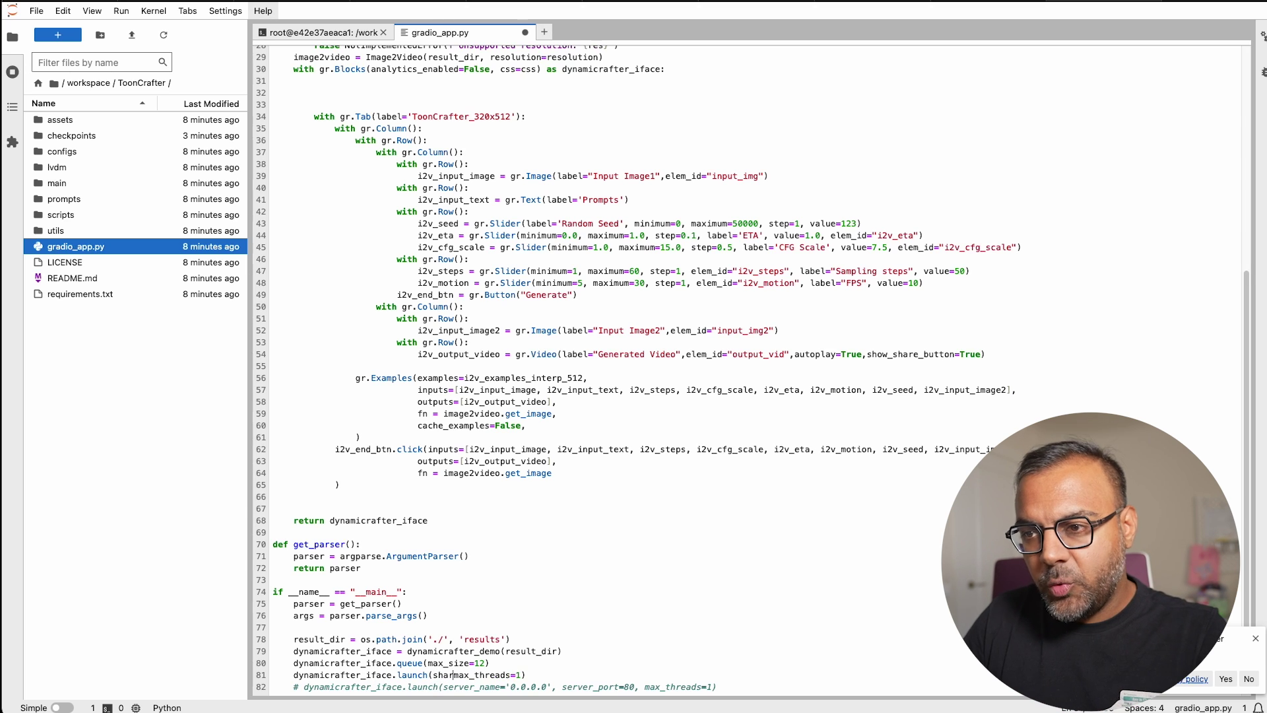
pyautogui.write('e=true')
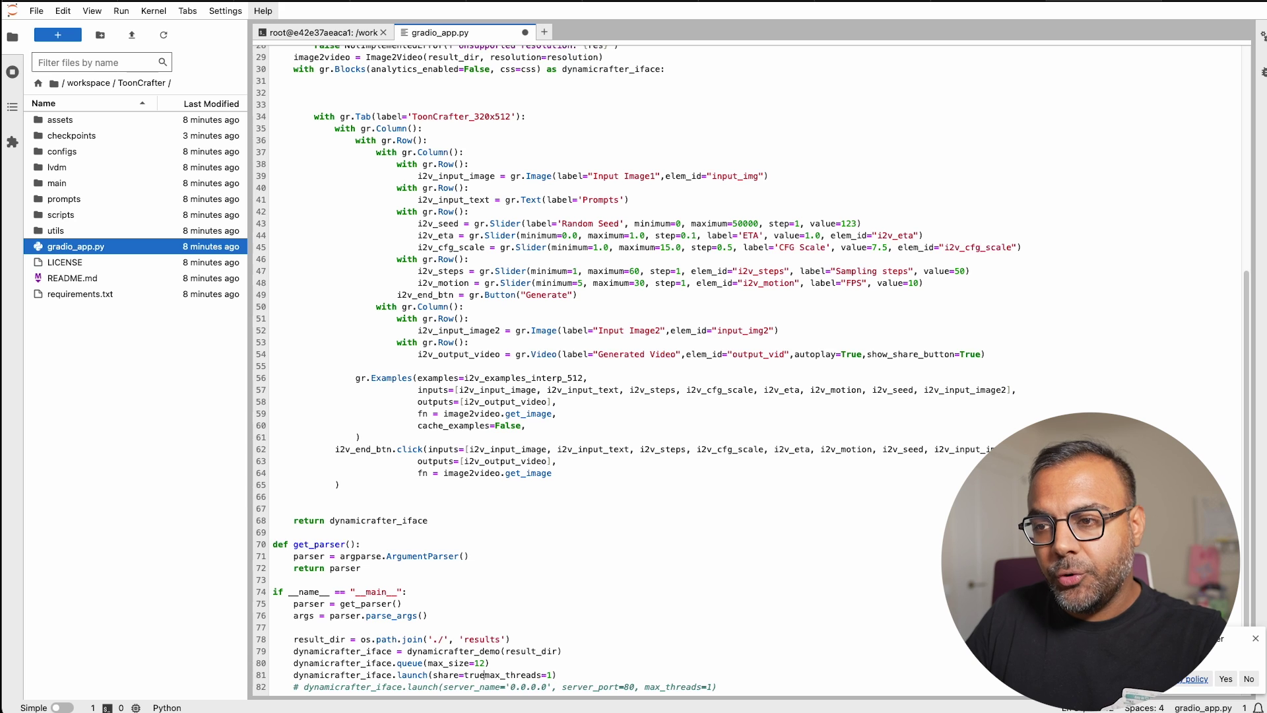
pyautogui.write(', auth')
pyautogui.click(469, 675)
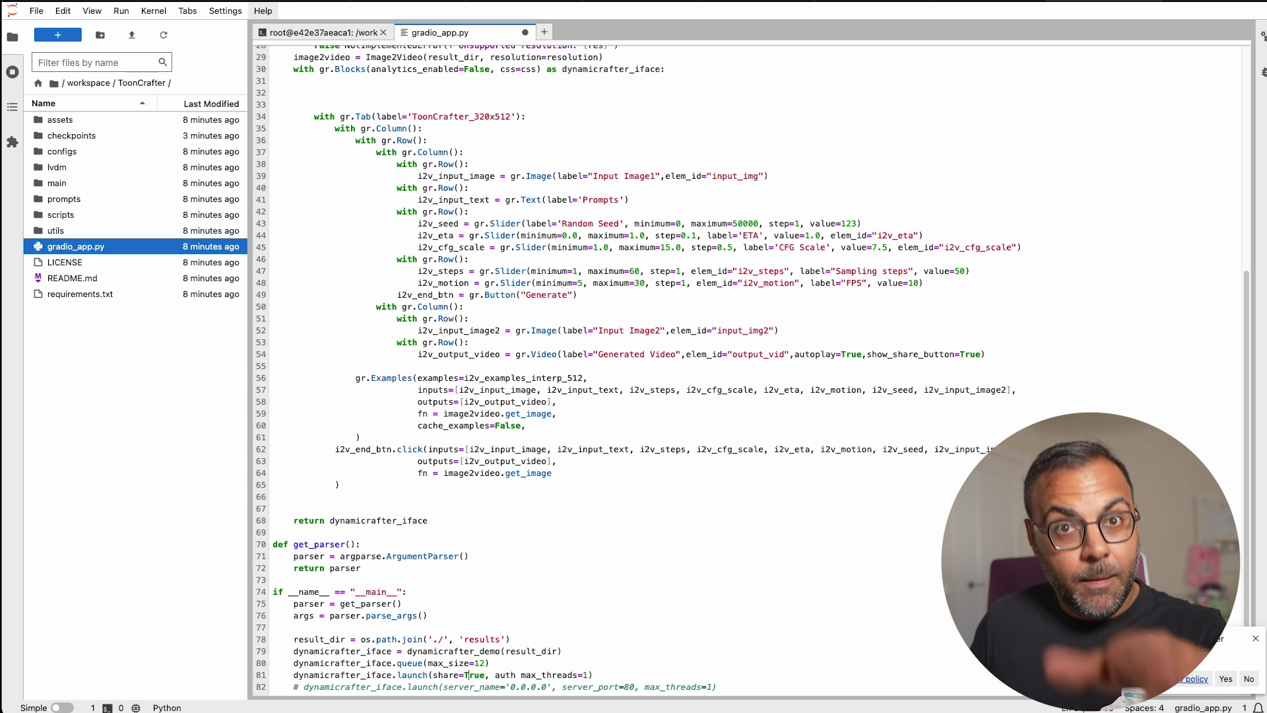
pyautogui.press('BackSpace')
pyautogui.write('T')
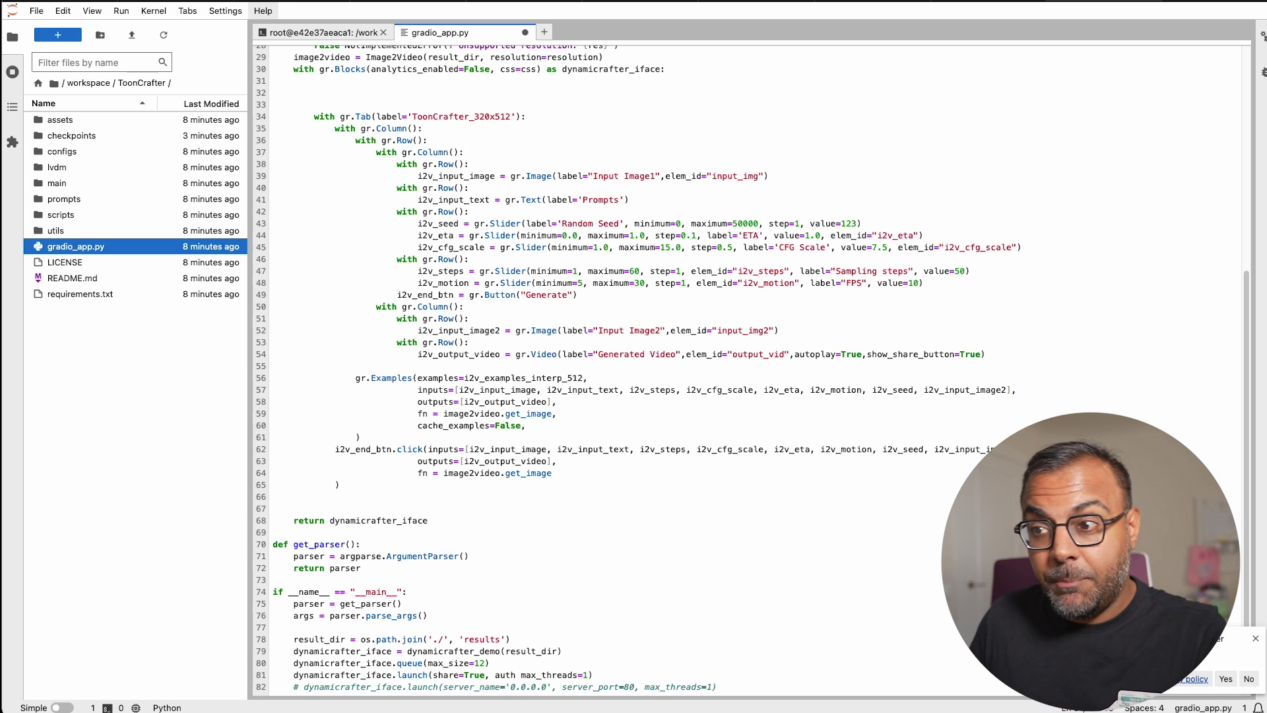
# Step: Give the launch call an auth username and password, then save gradio_app.py
pyautogui.click(516, 674)
pyautogui.write('("","")')
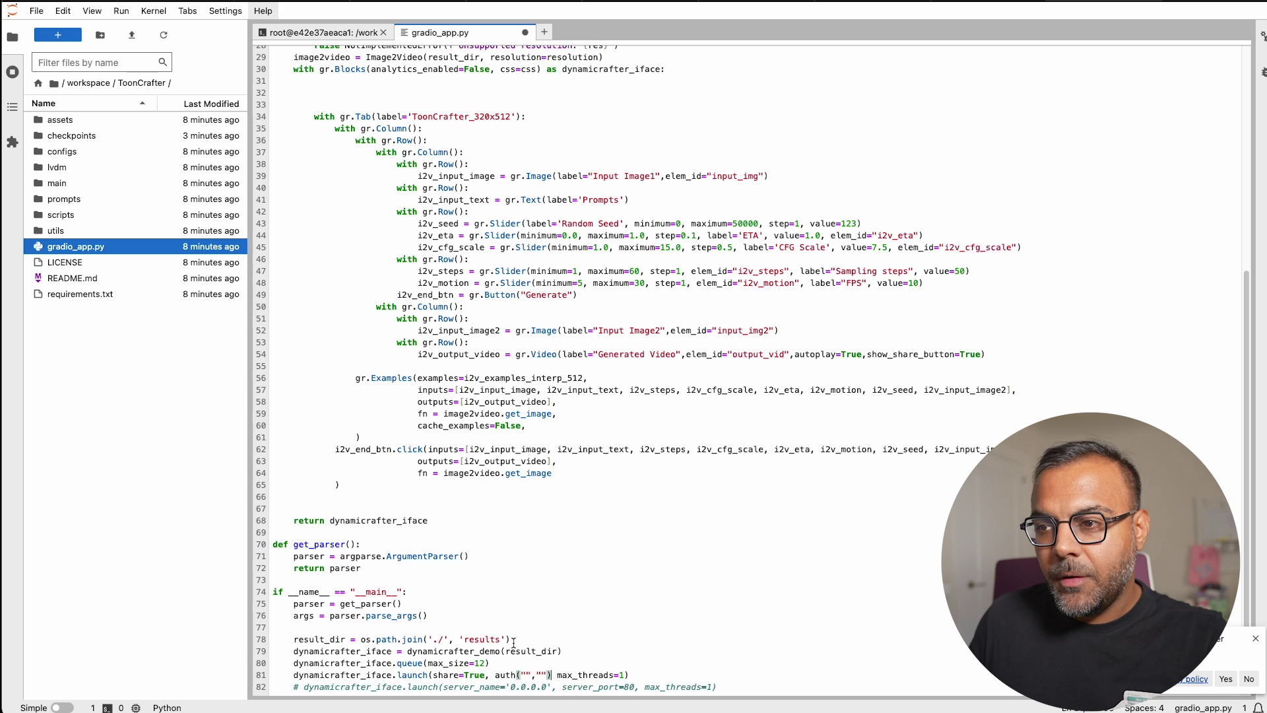
pyautogui.click(526, 674)
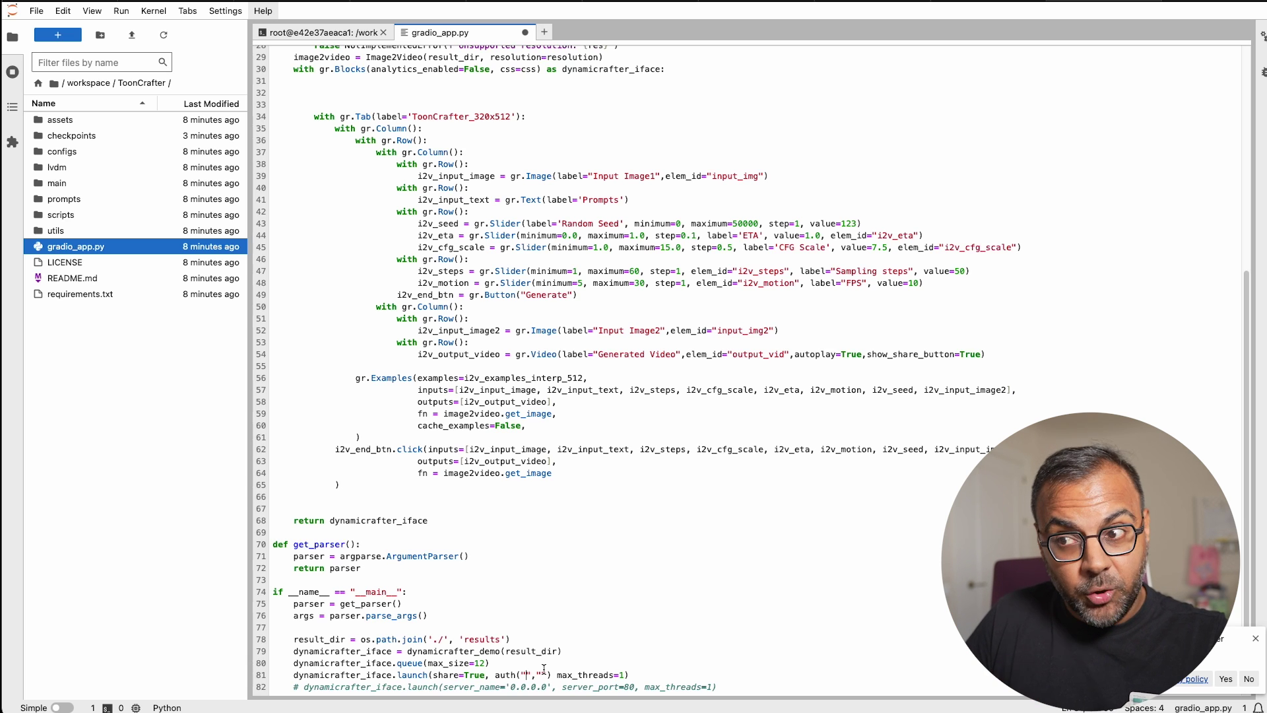
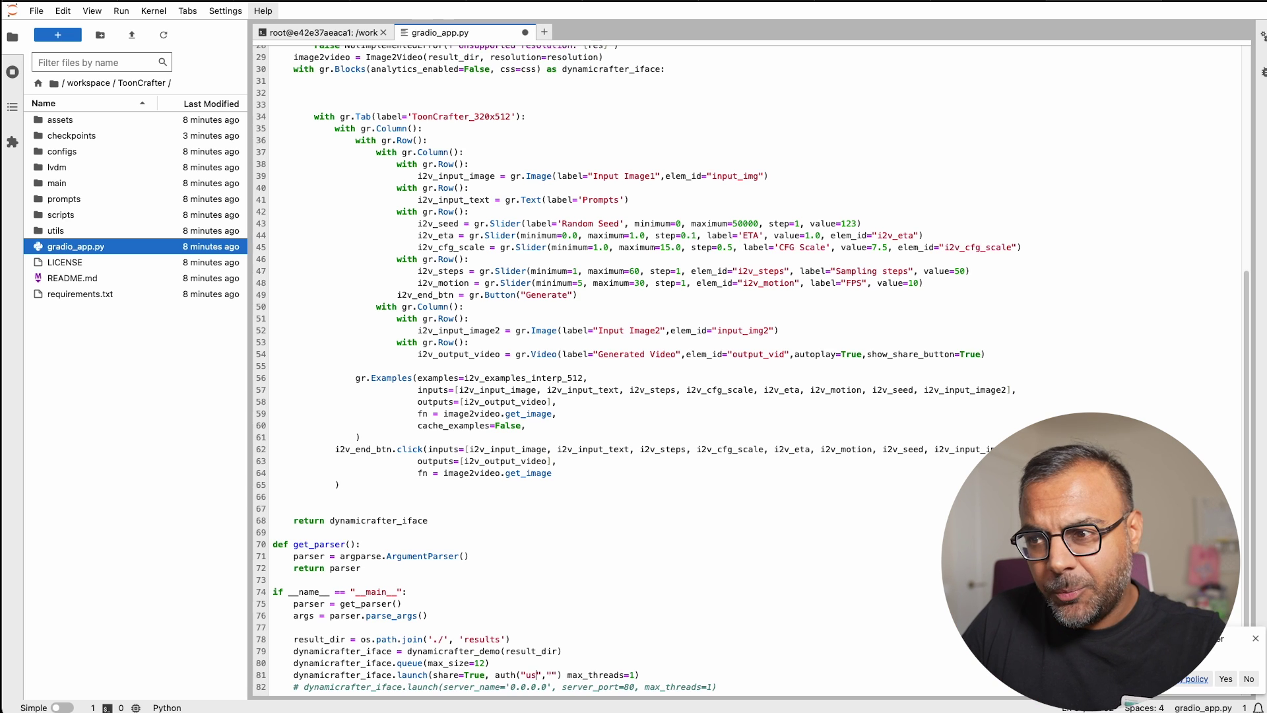
pyautogui.press('Right')
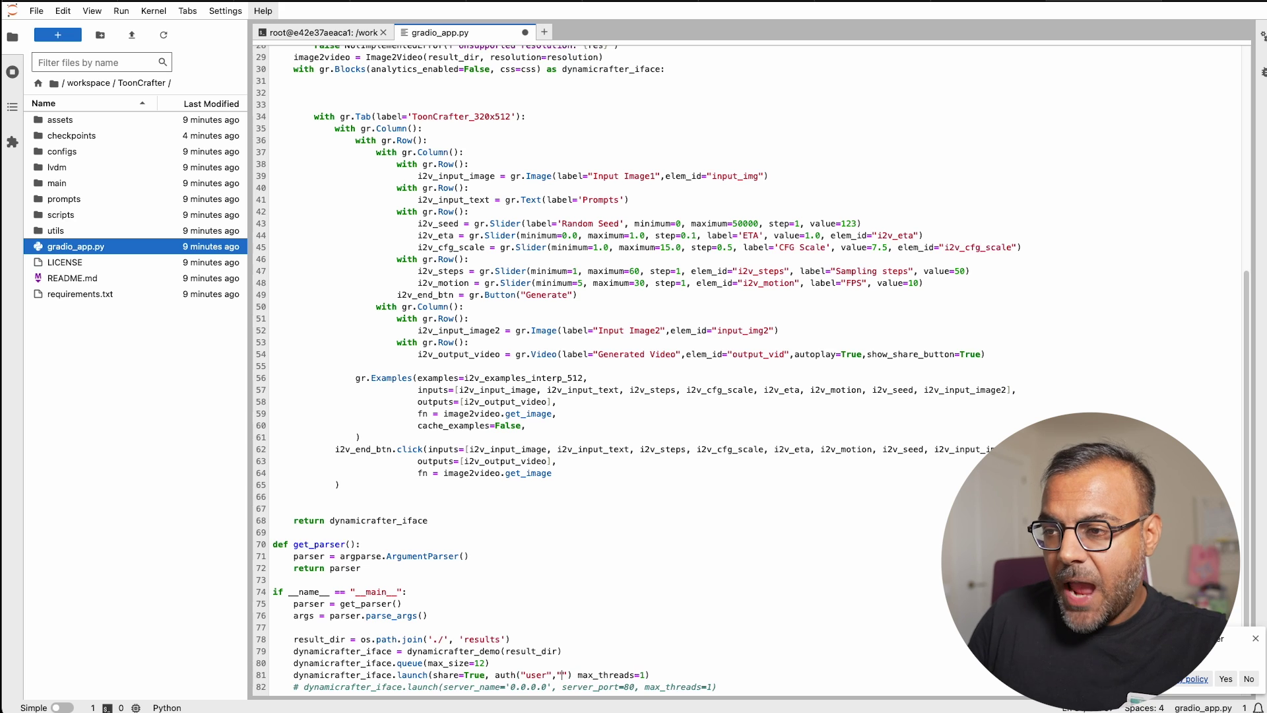
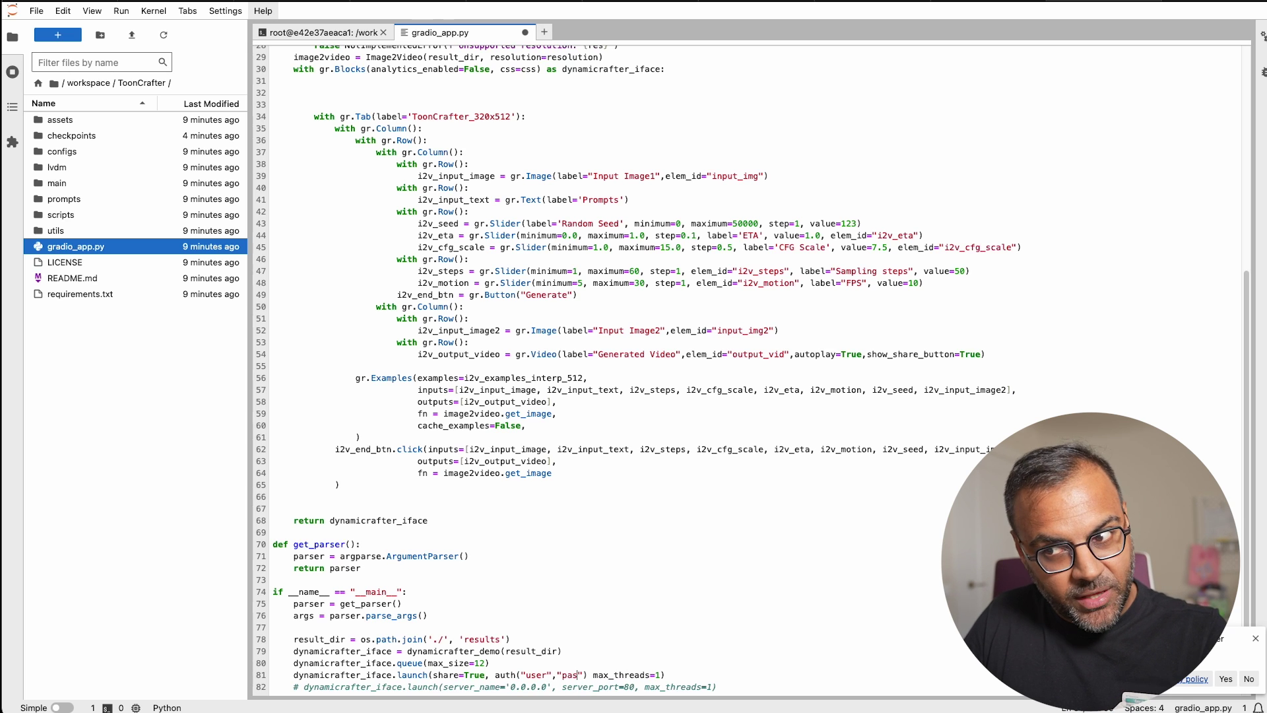
pyautogui.press('Right')
pyautogui.press('Right')
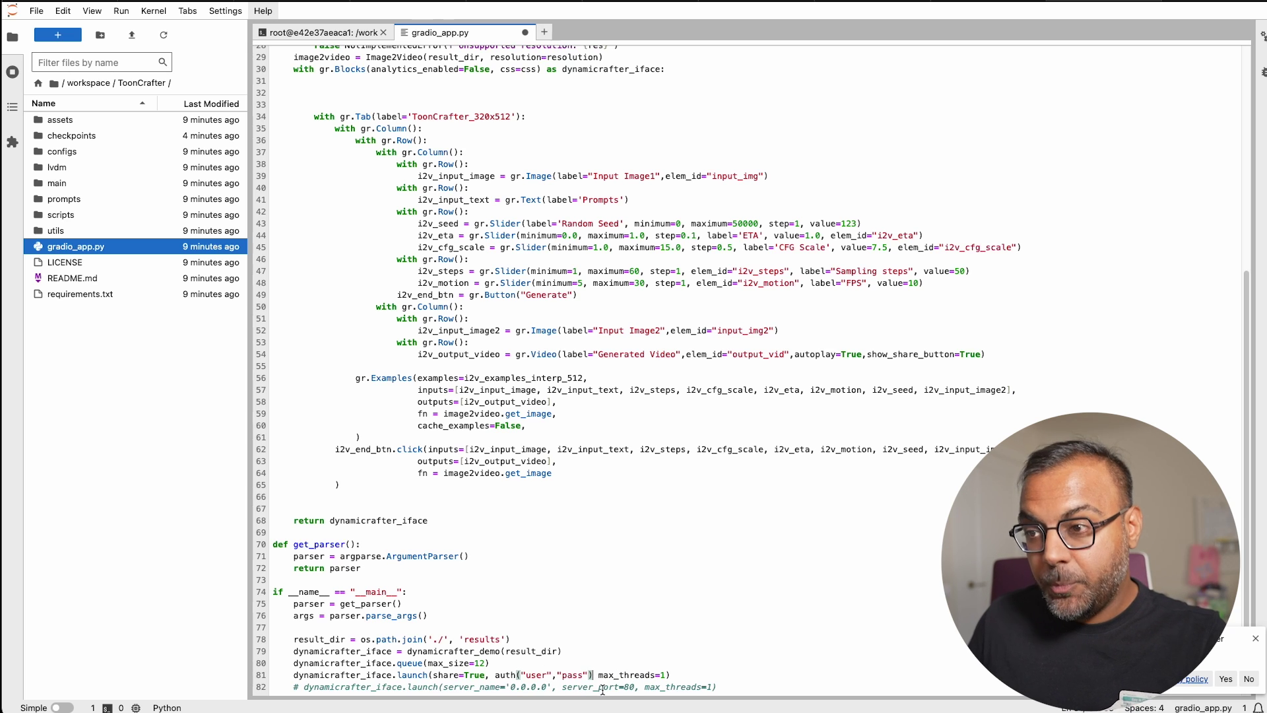
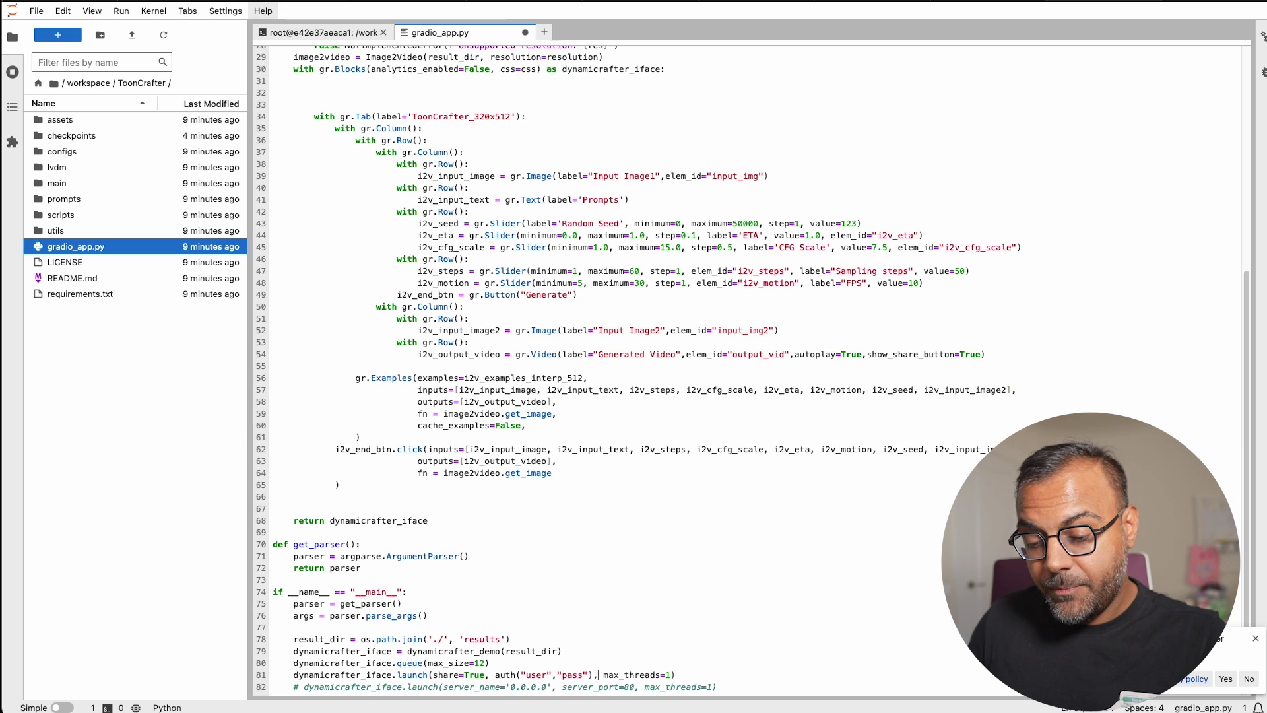
pyautogui.hotkey('ctrl', 's')
# Step: In the download terminal, go up two levels to /workspace/ToonCrafter
pyautogui.click(316, 33)
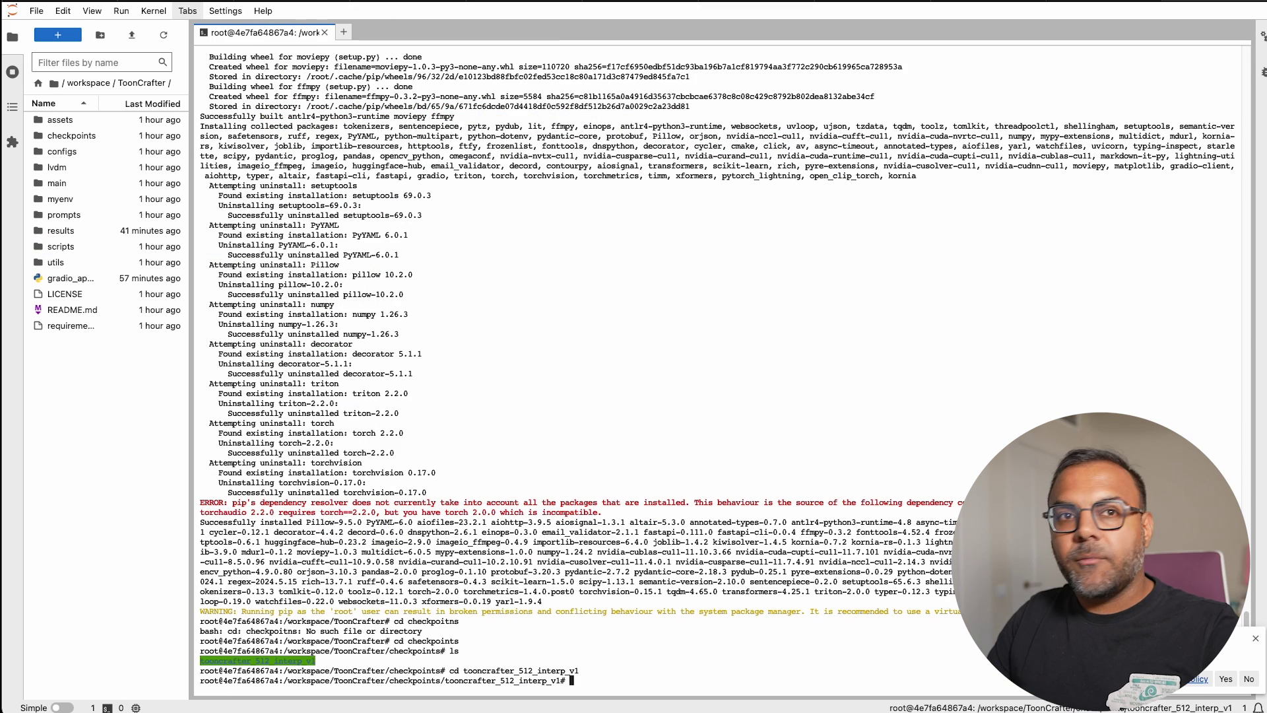
pyautogui.write('cd ')
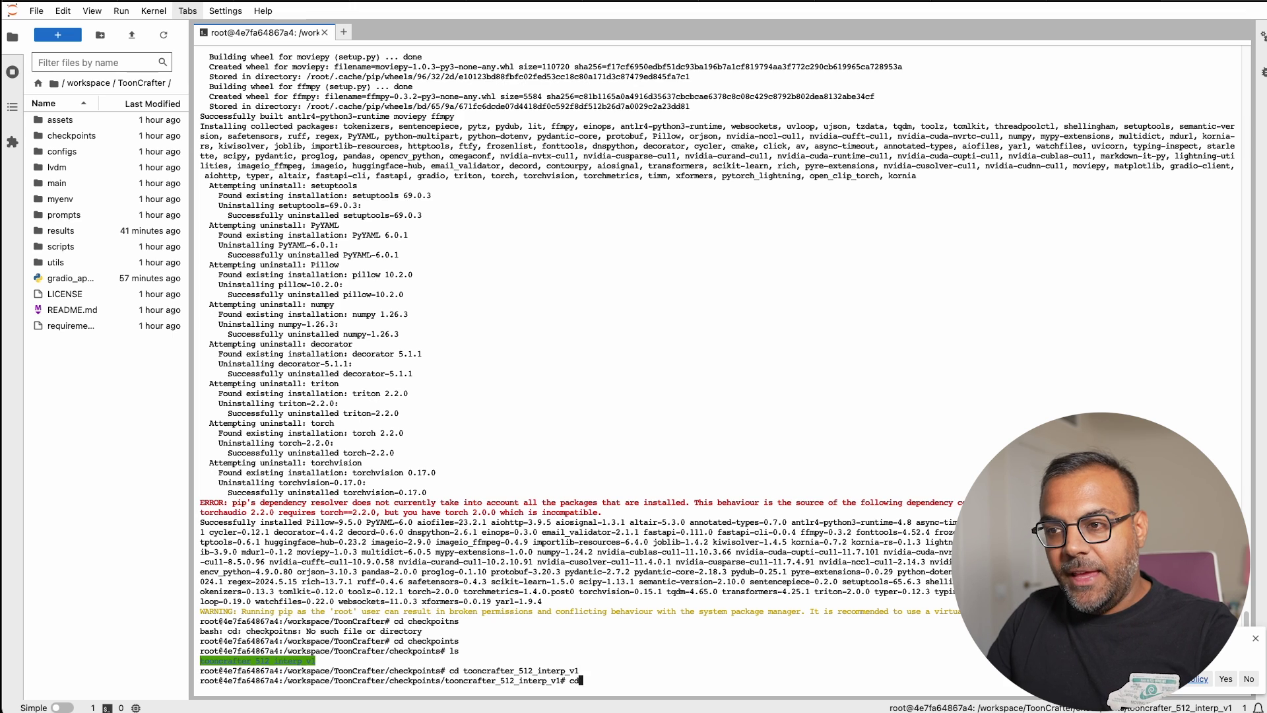
pyautogui.write('..')
pyautogui.press('Return')
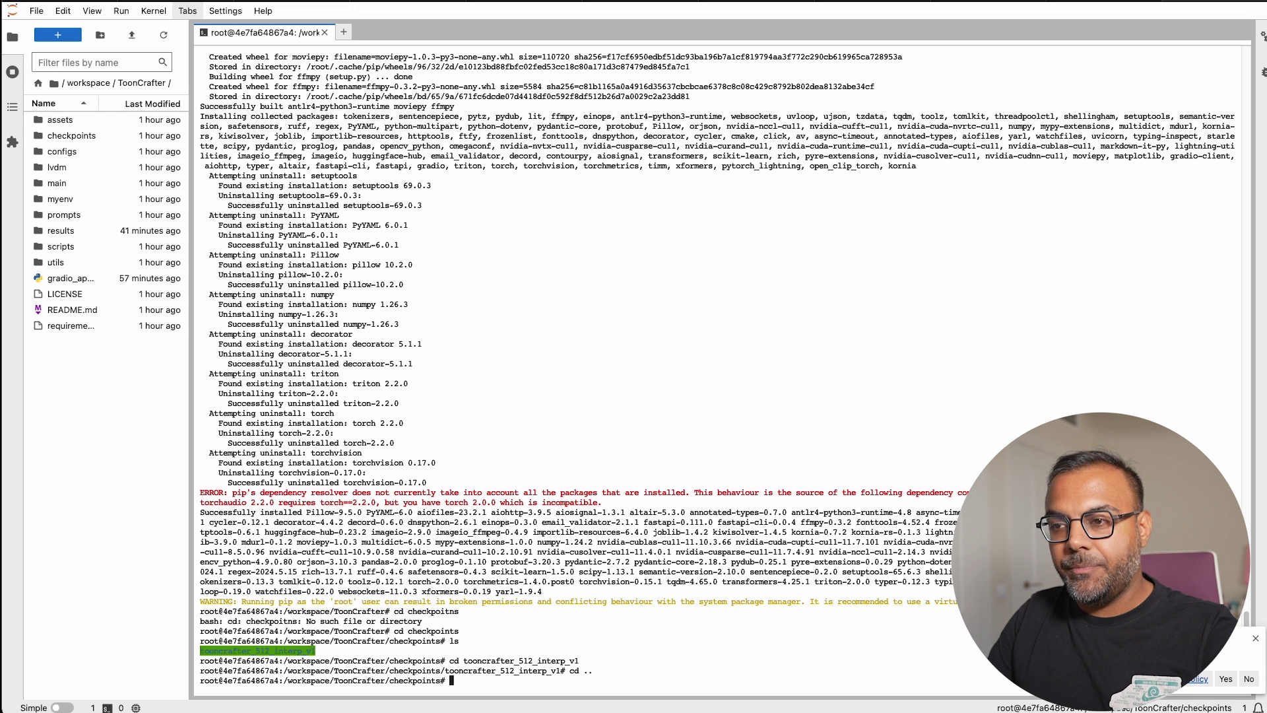
pyautogui.write('cd ..')
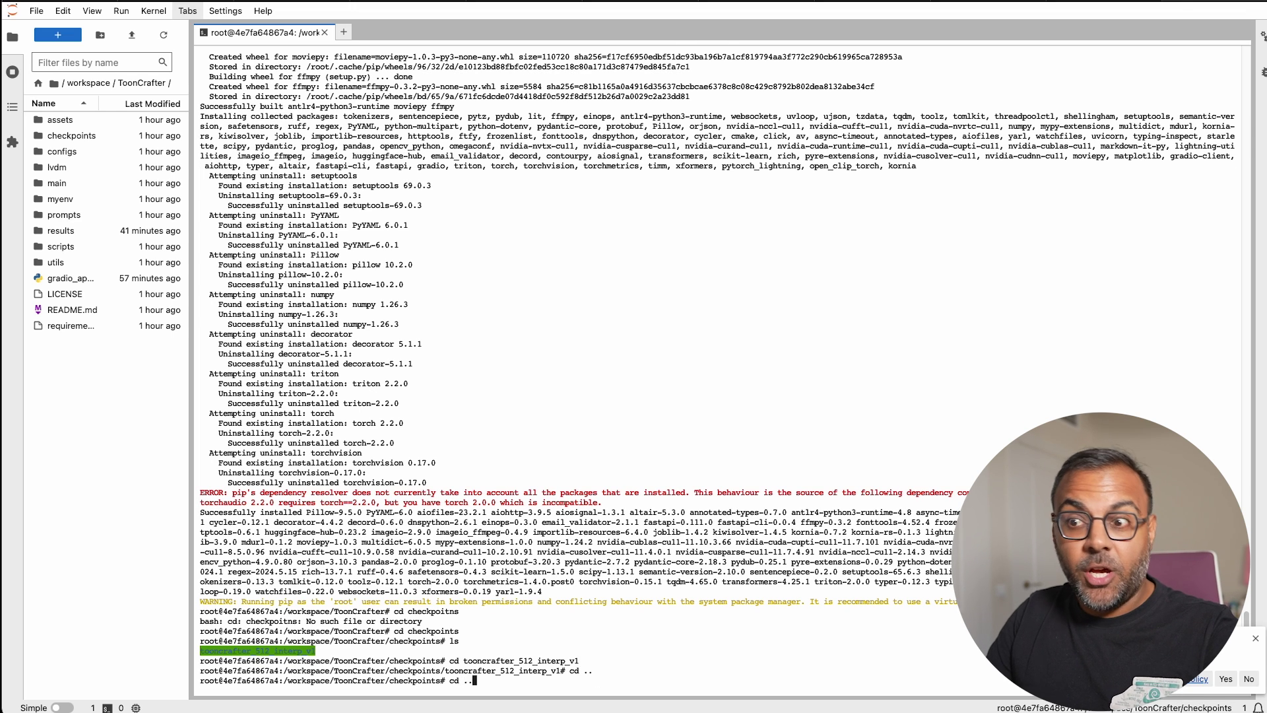
pyautogui.press('Return')
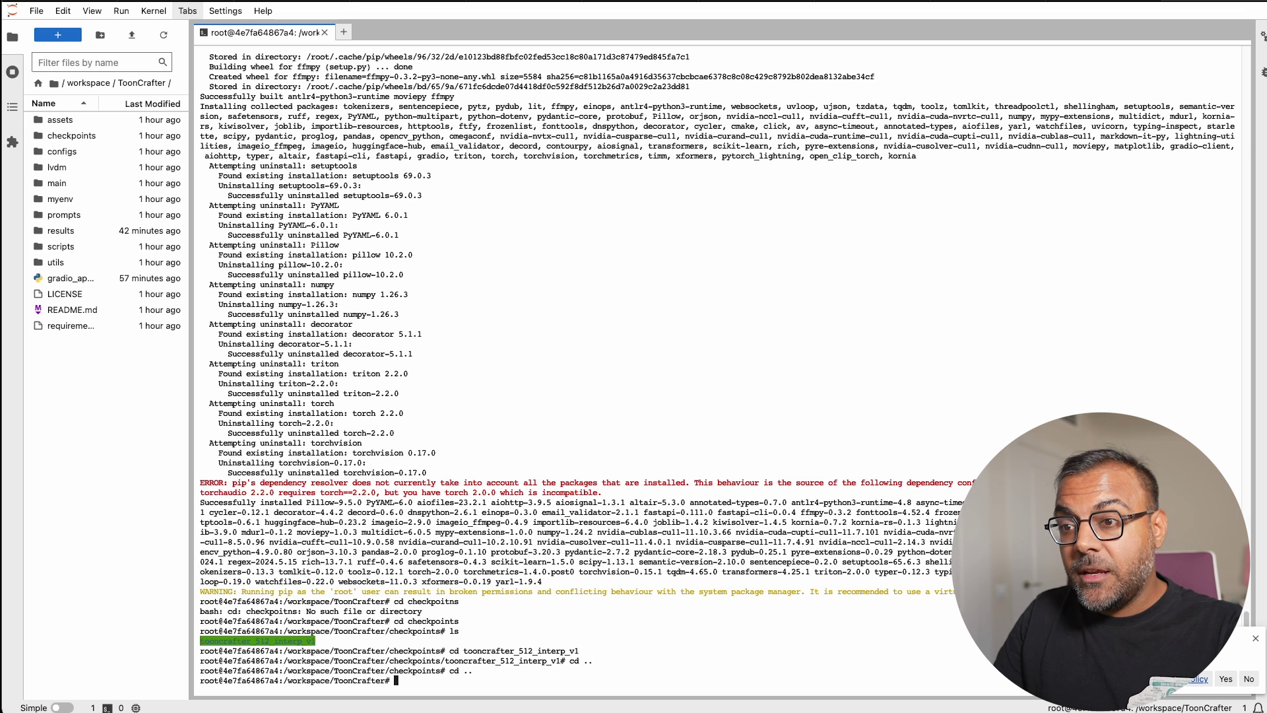
# Step: Run python gradio_app.py and open the public gradio.live link
pyautogui.write('python gradio_')
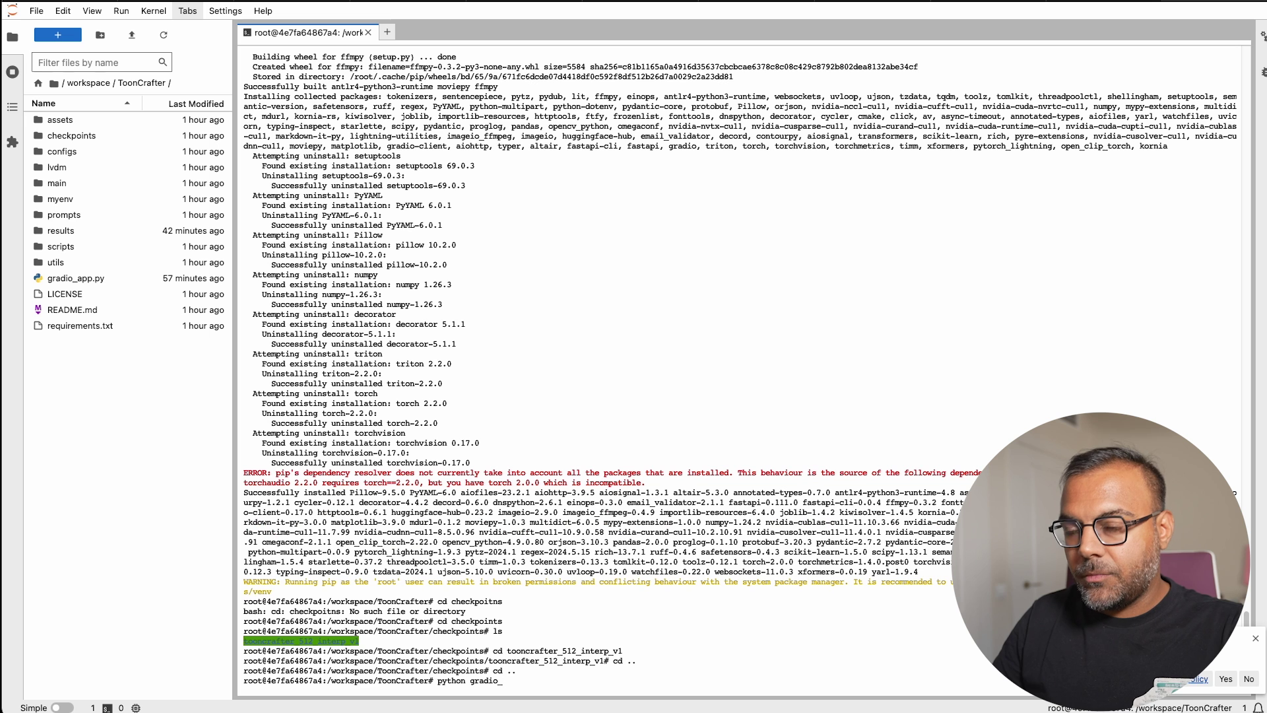
pyautogui.write('app.py')
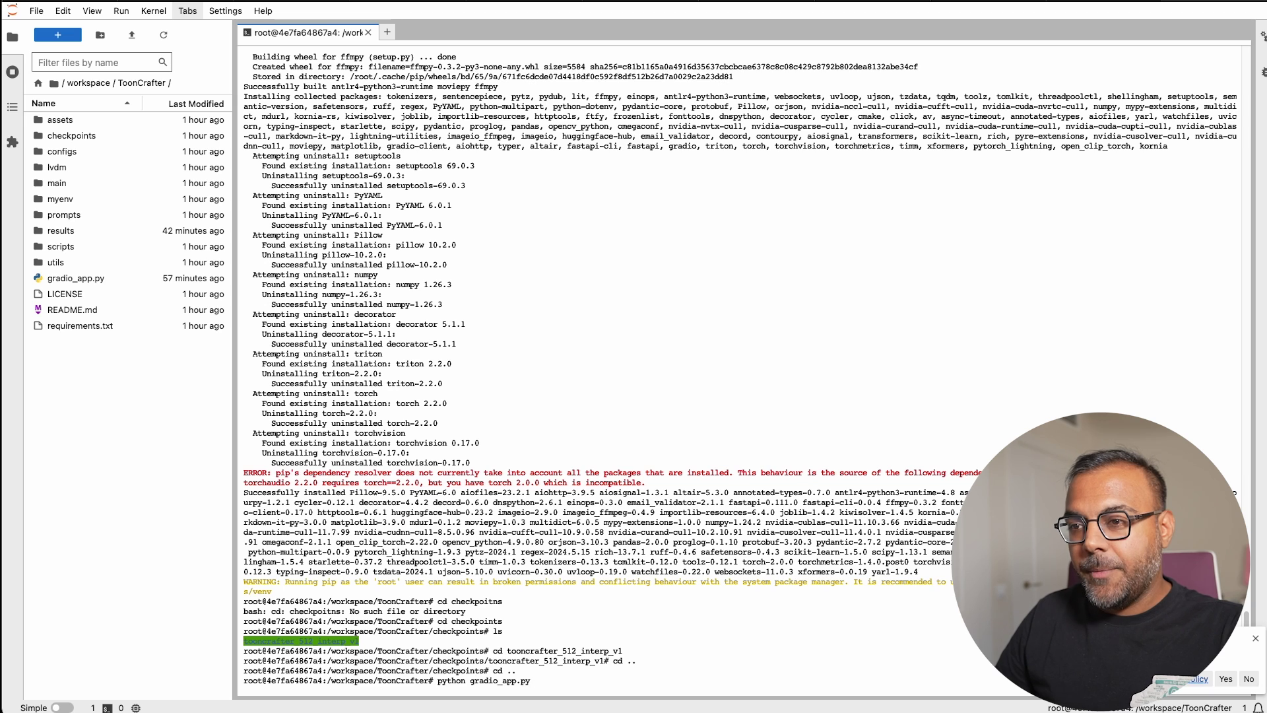
pyautogui.press('Return')
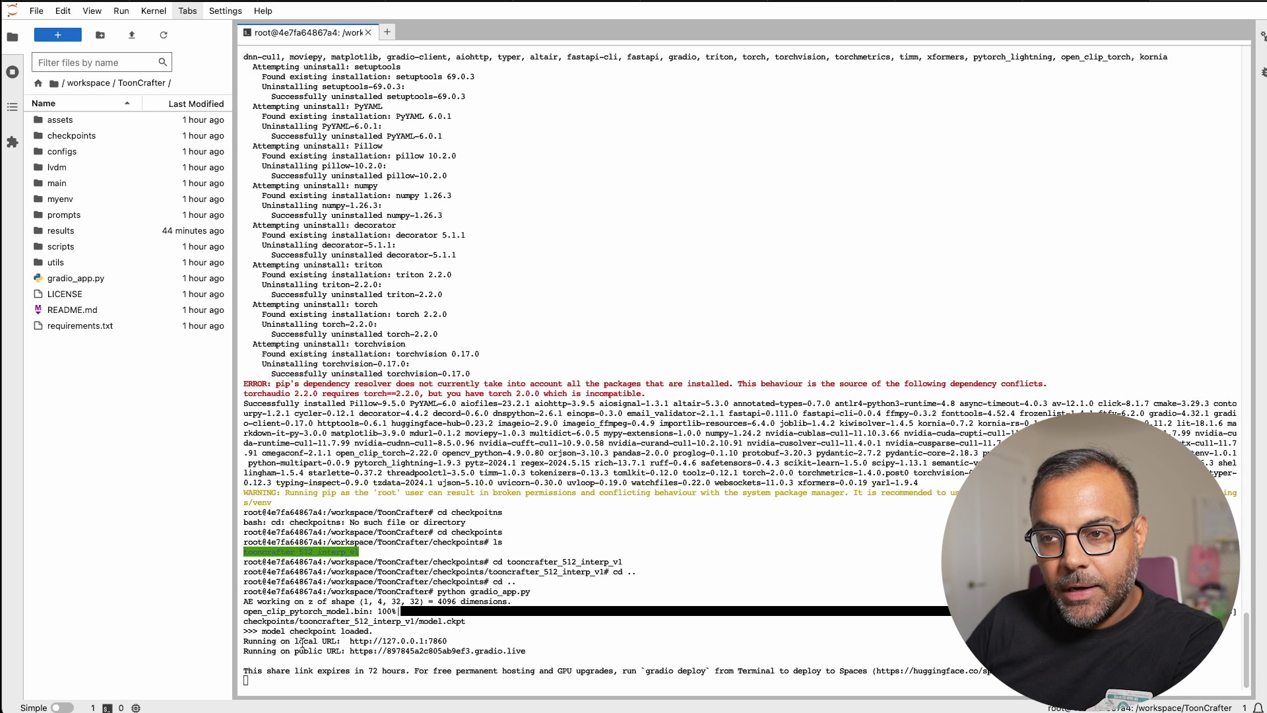
pyautogui.click(432, 651)
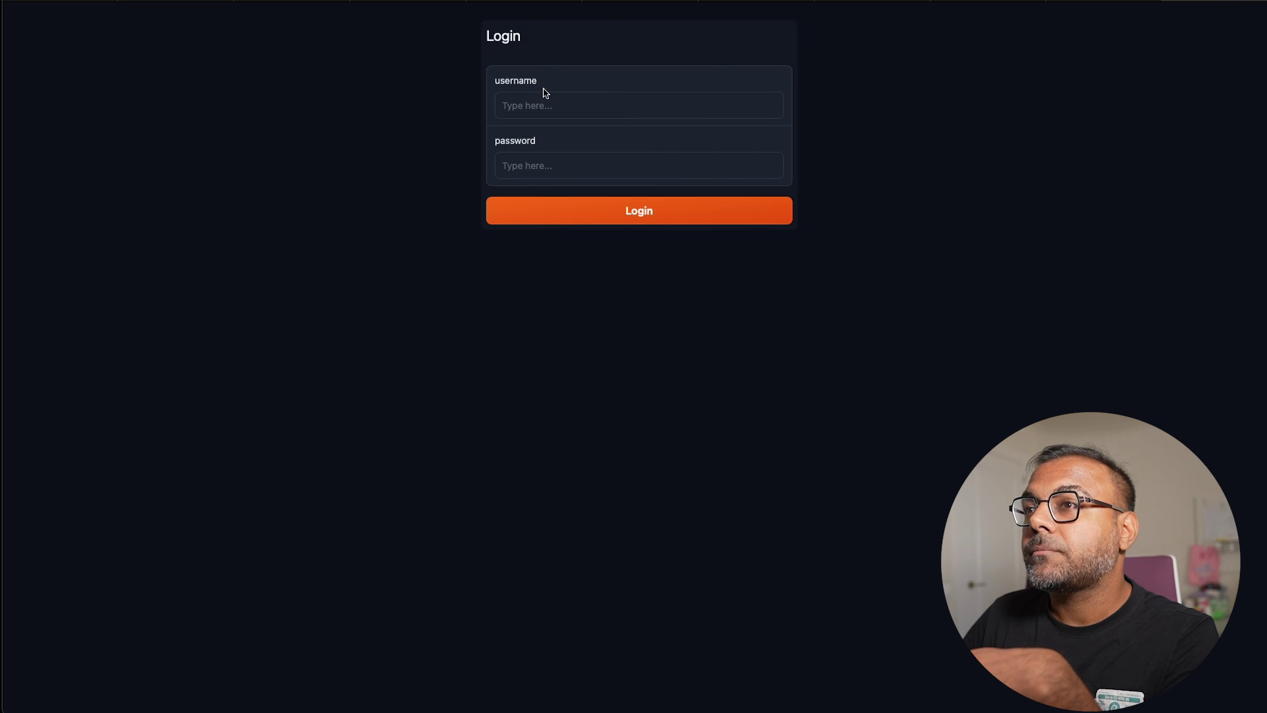
# Step: Enter the login username and password, retrying with corrected details after the first attempt fails
pyautogui.click(553, 104)
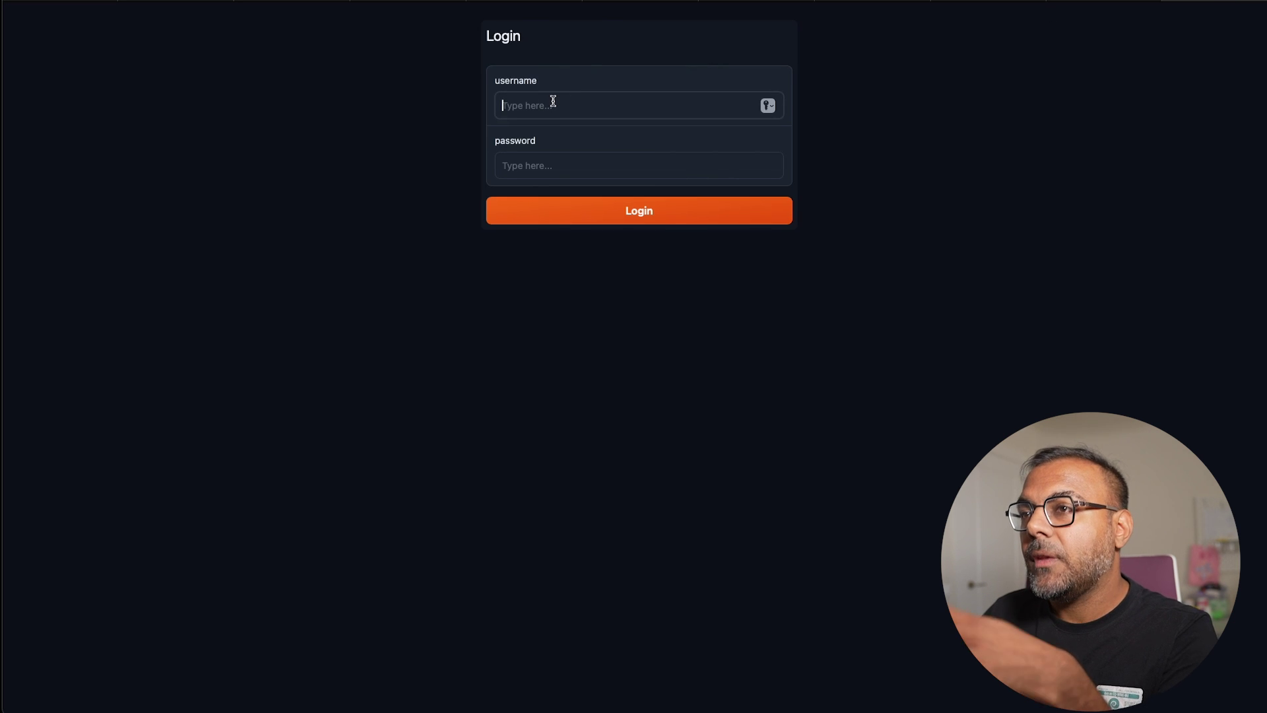
pyautogui.write('user')
pyautogui.press('Tab')
pyautogui.write('pas')
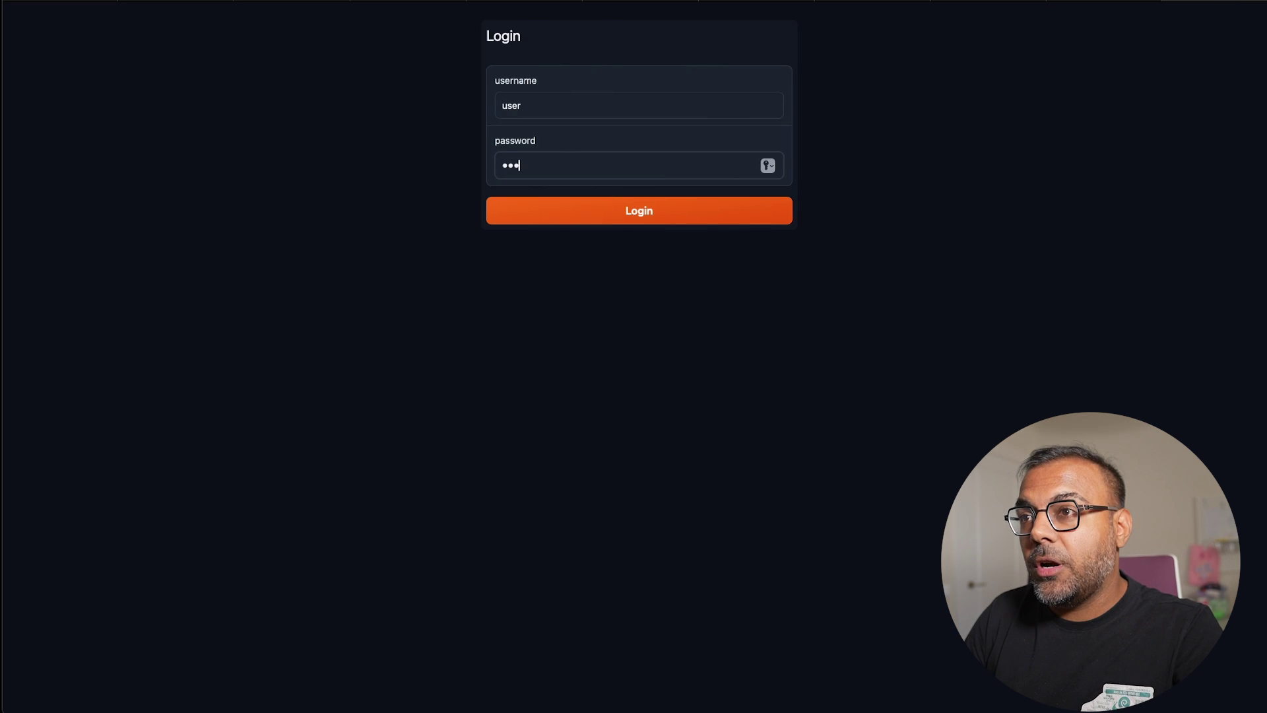
pyautogui.press('Return')
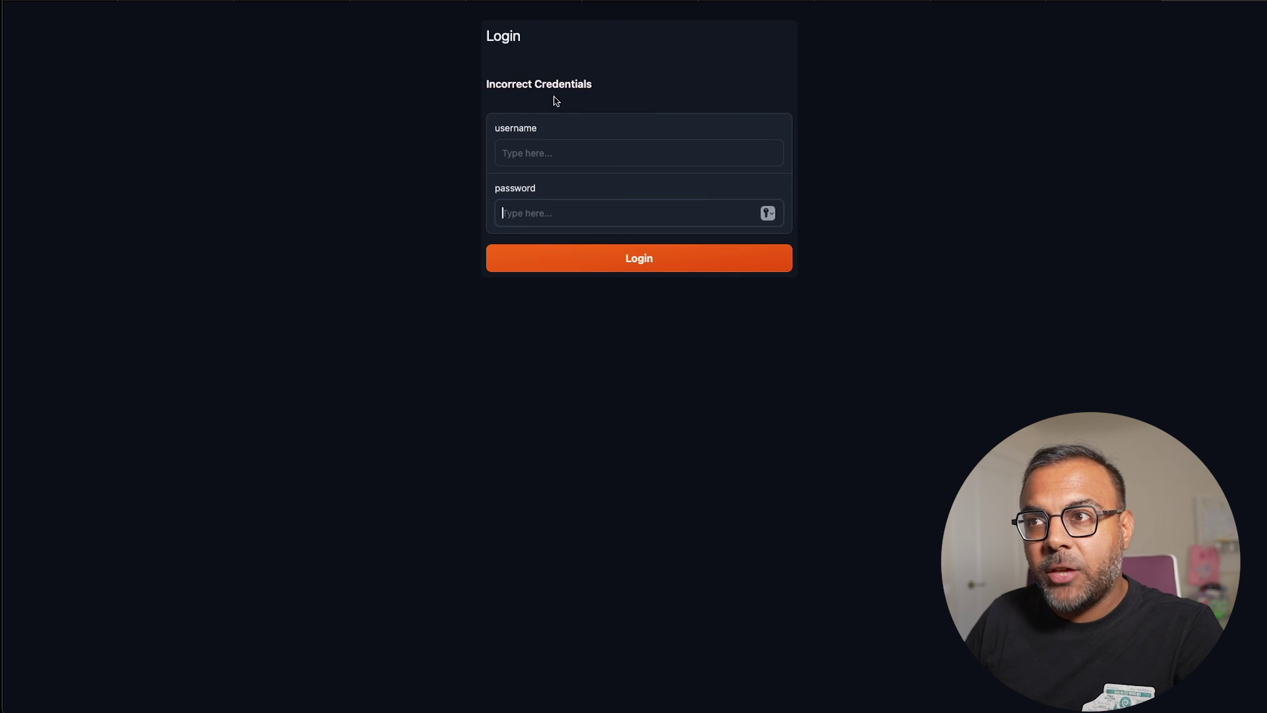
pyautogui.click(555, 144)
pyautogui.press('Tab')
pyautogui.press('Return')
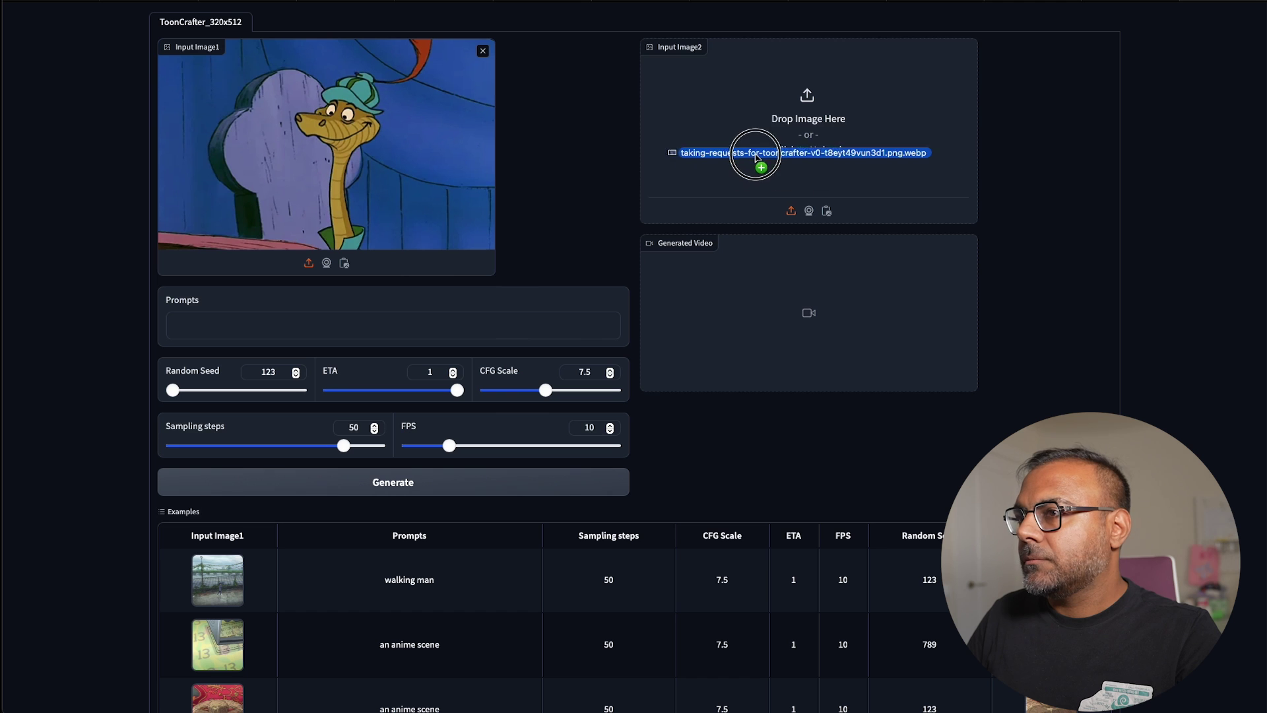
# Step: Add the second snake frame, prompt 'Cartoon Snake Singing', and generate the clip
pyautogui.moveTo(1266, 158); pyautogui.dragTo(830, 152)
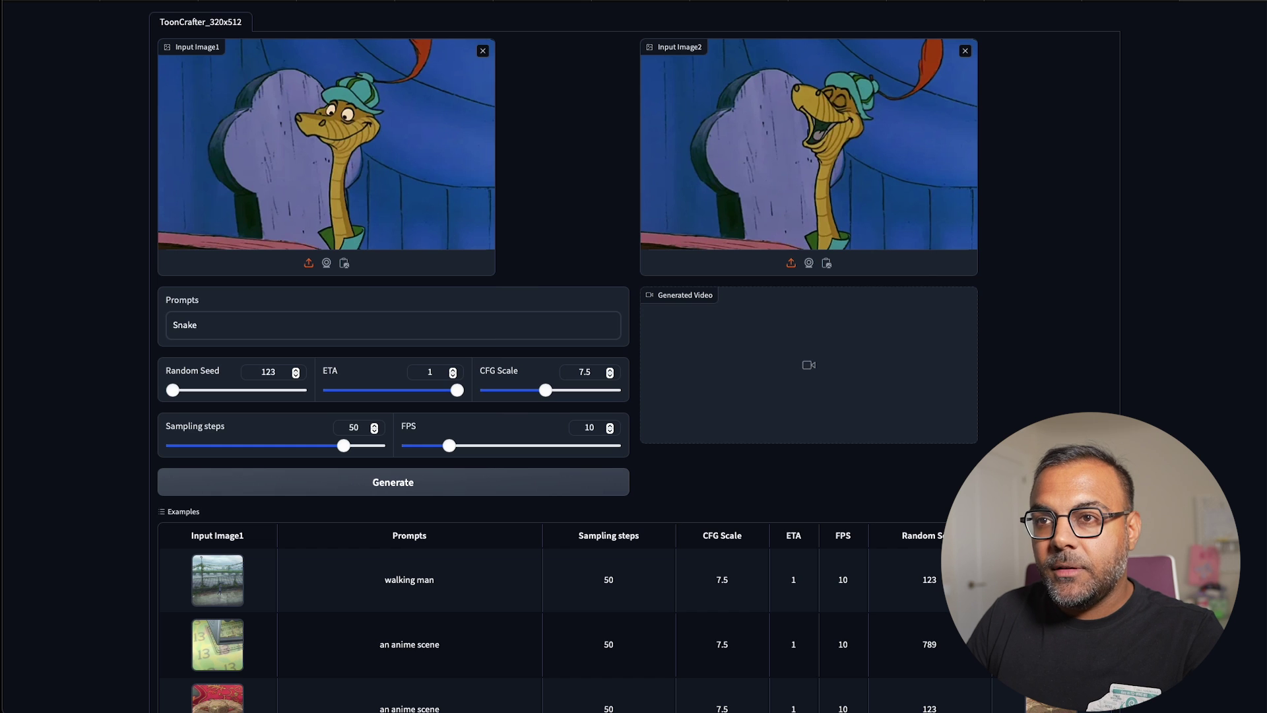
pyautogui.write('Cartoon')
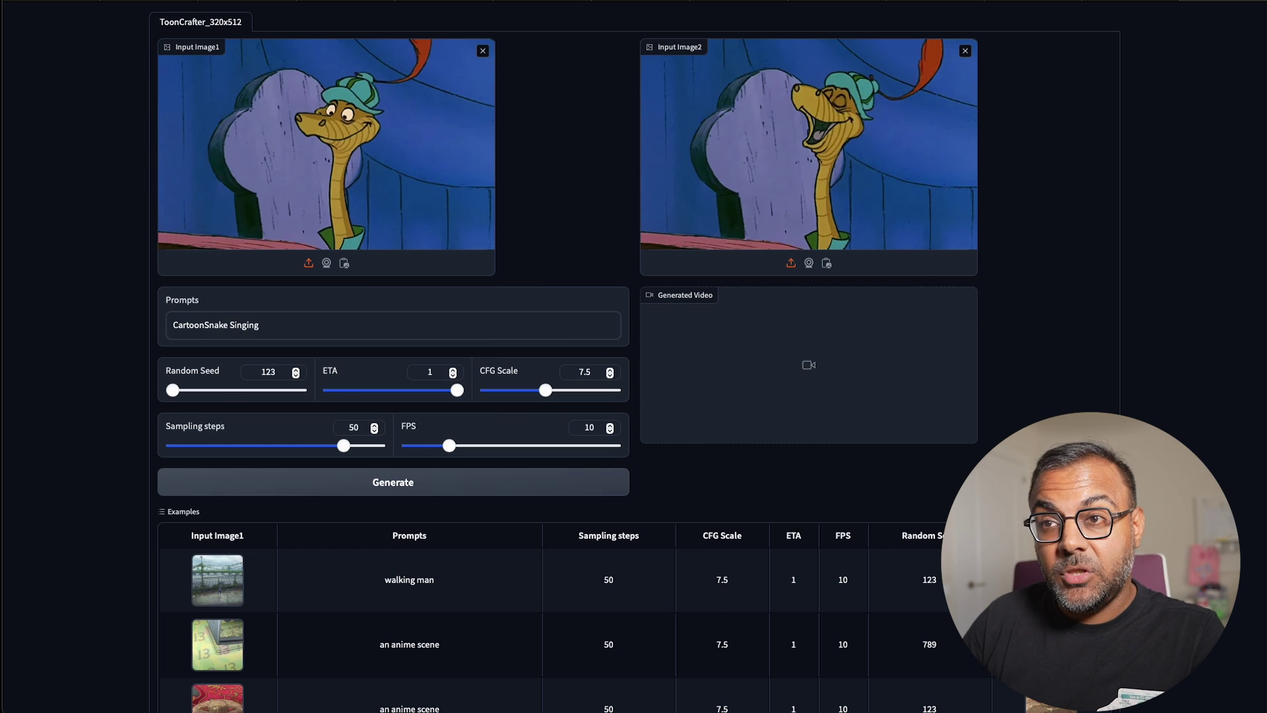
pyautogui.click(259, 487)
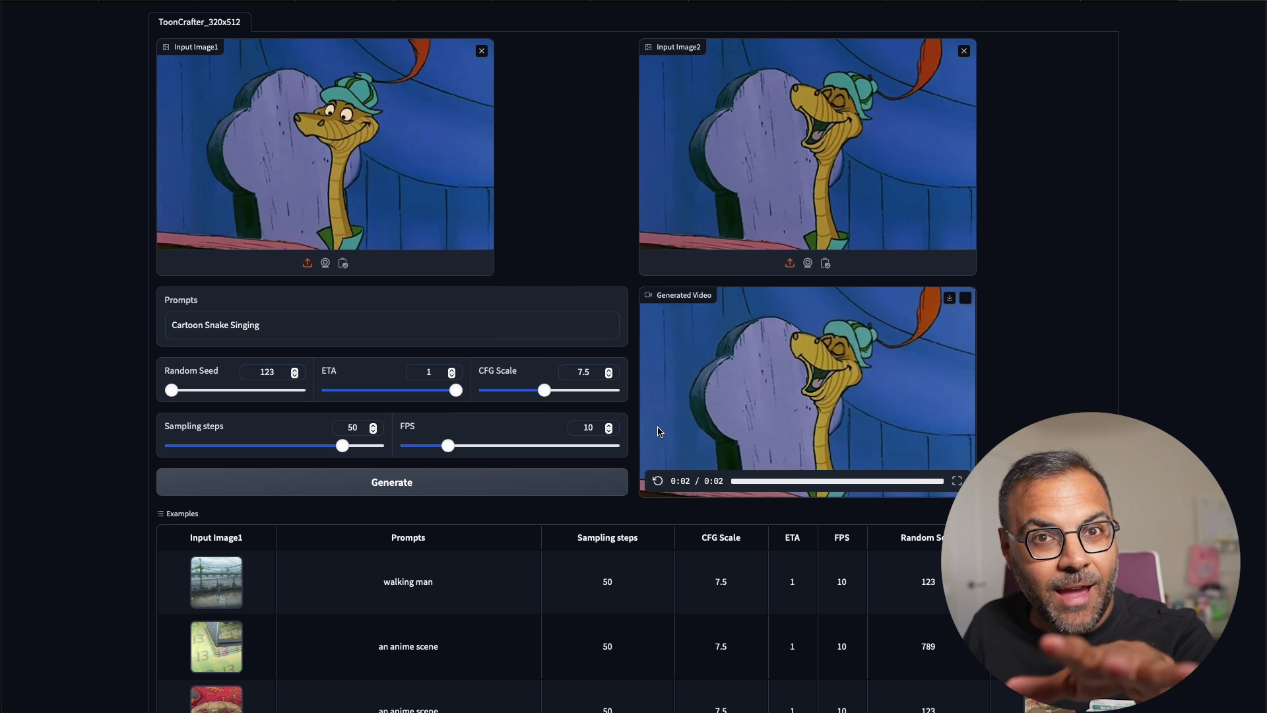
# Step: Replay the snake clip several times, then regenerate with the prompt 'Snake Singing'
pyautogui.click(658, 480)
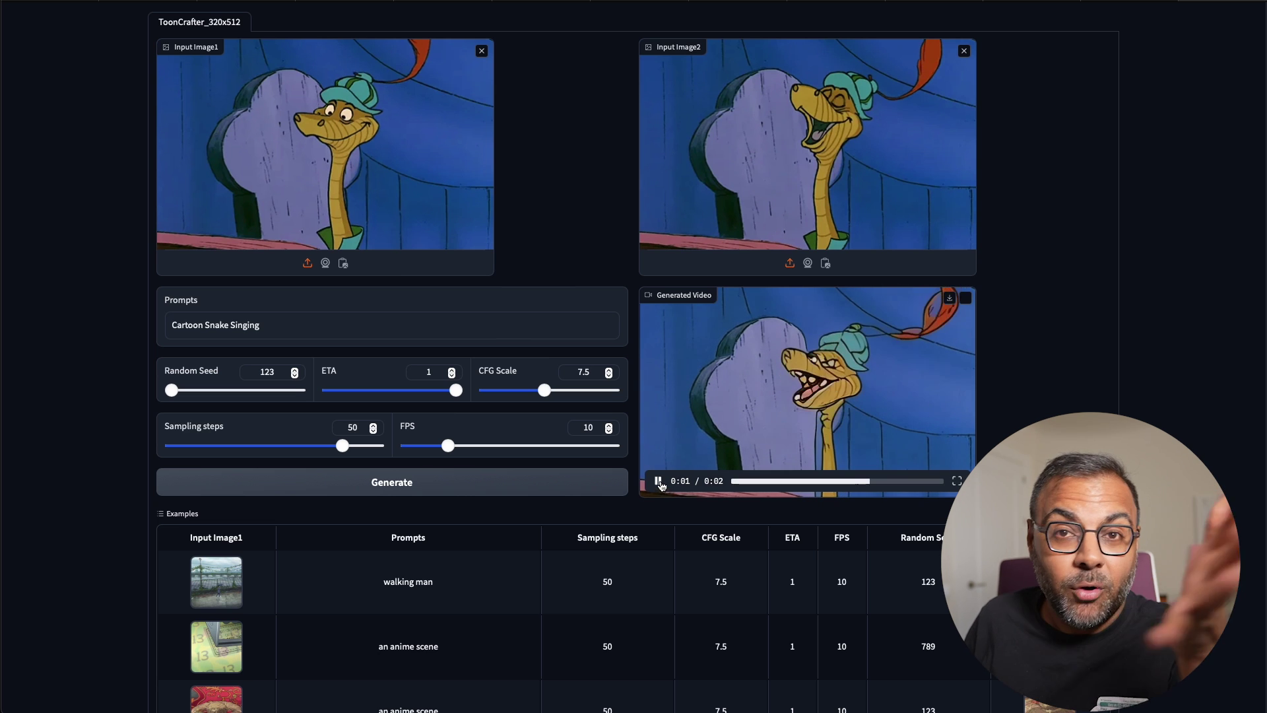
pyautogui.click(658, 481)
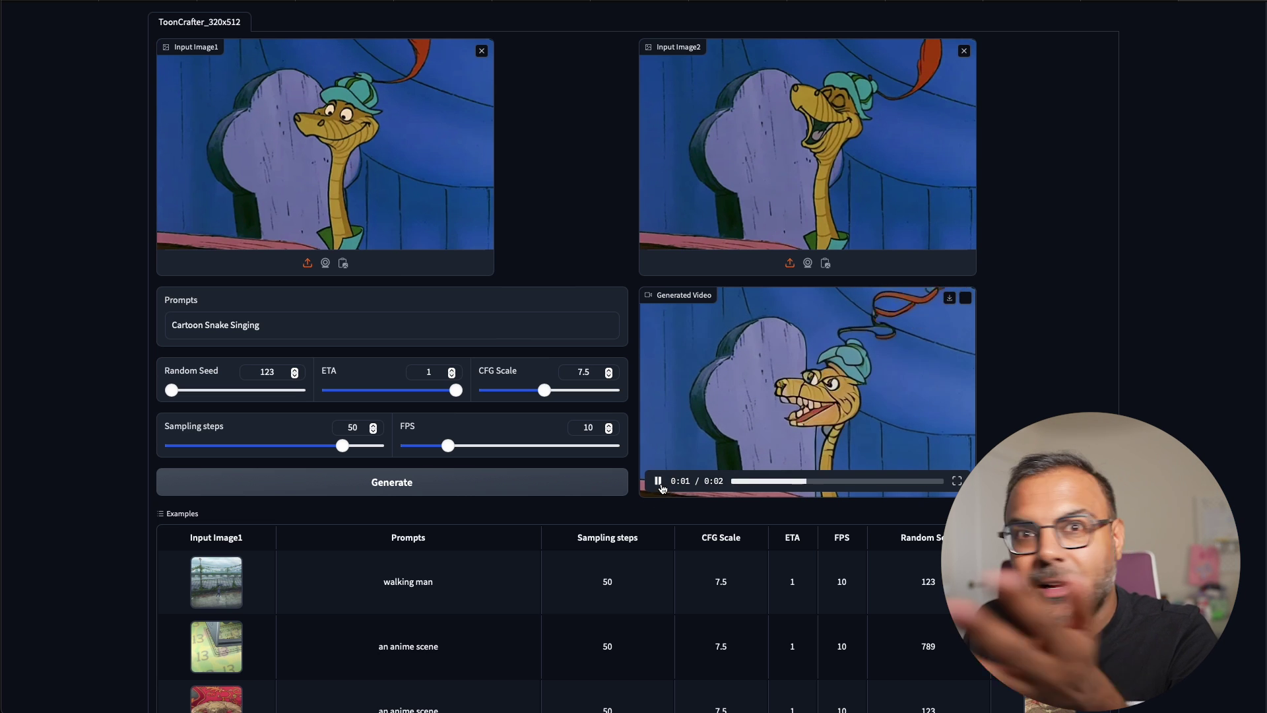
pyautogui.click(660, 483)
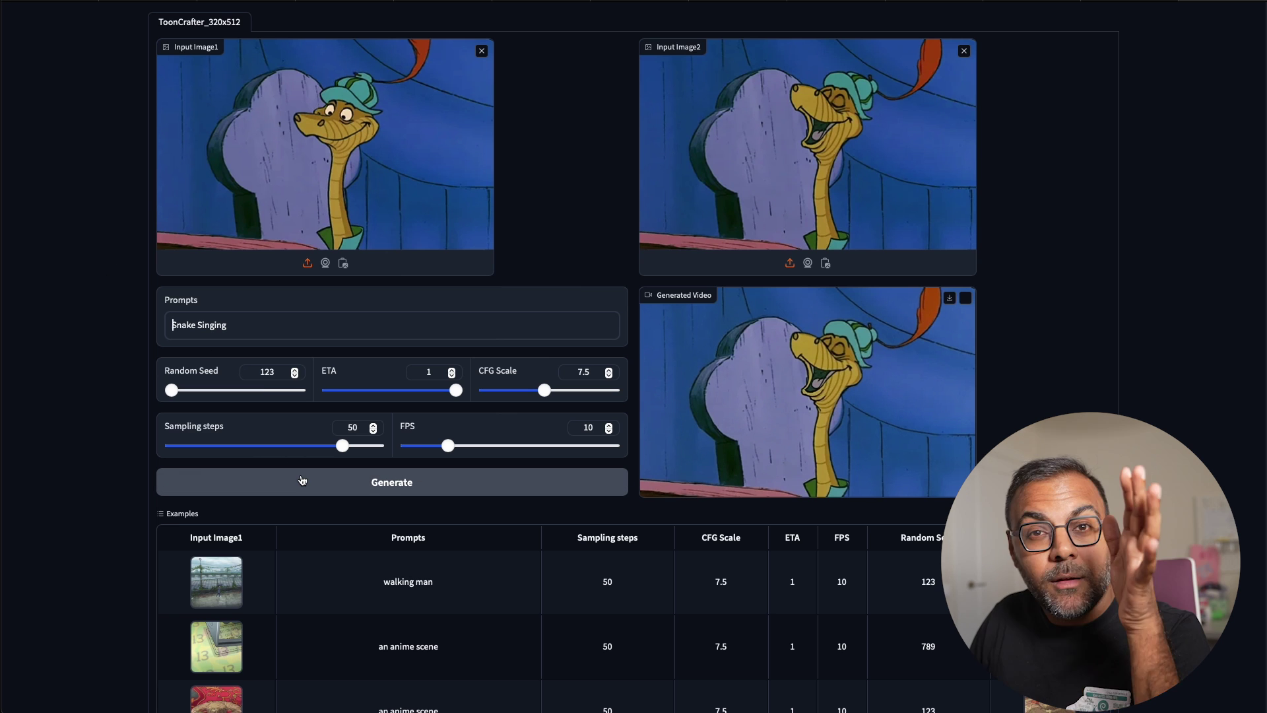
pyautogui.click(346, 489)
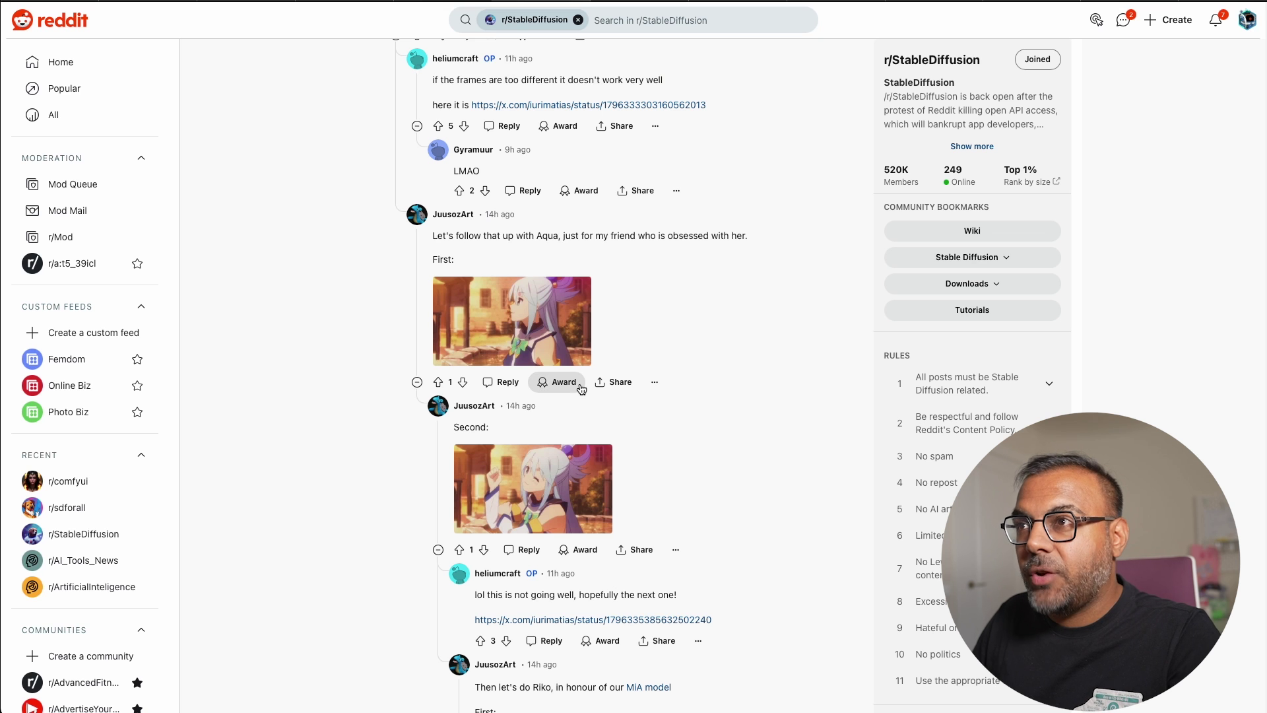
# Step: Open the first anime GIF in the Reddit comment at full size
pyautogui.click(503, 311)
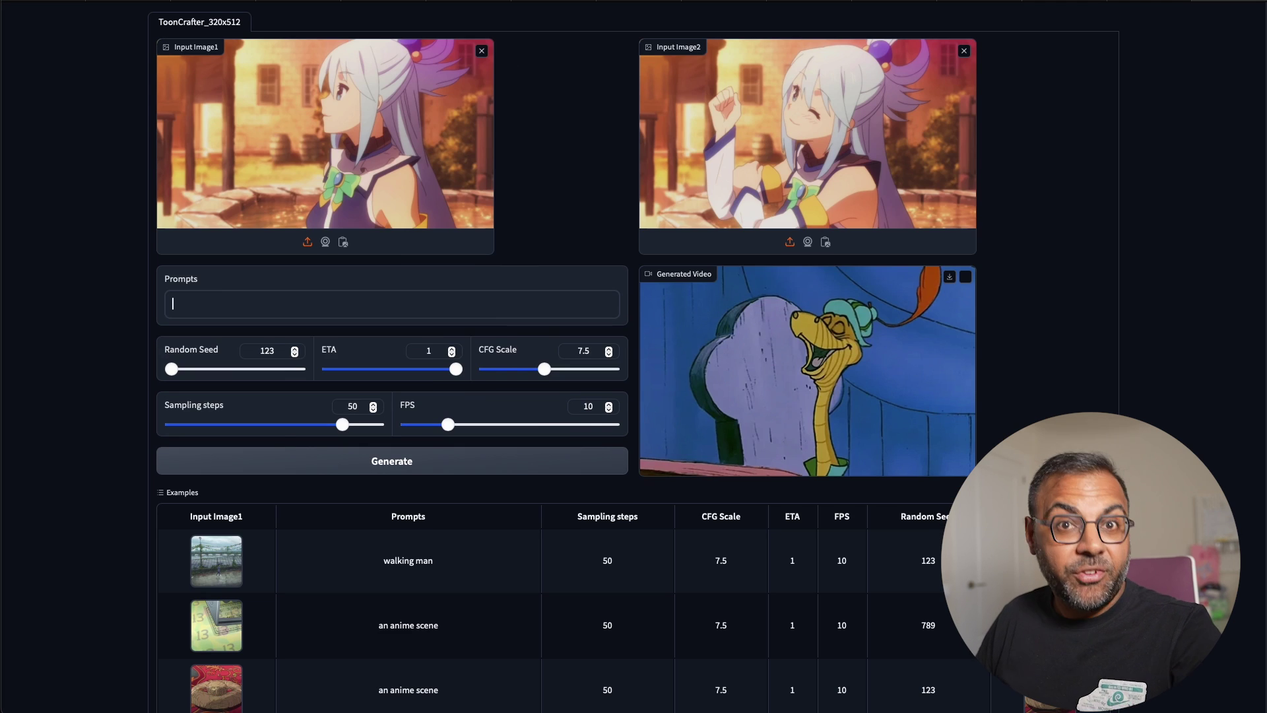
# Step: Prompt 'an anime scene' with seed 4793, generate, and replay the anime clip
pyautogui.write('e scene')
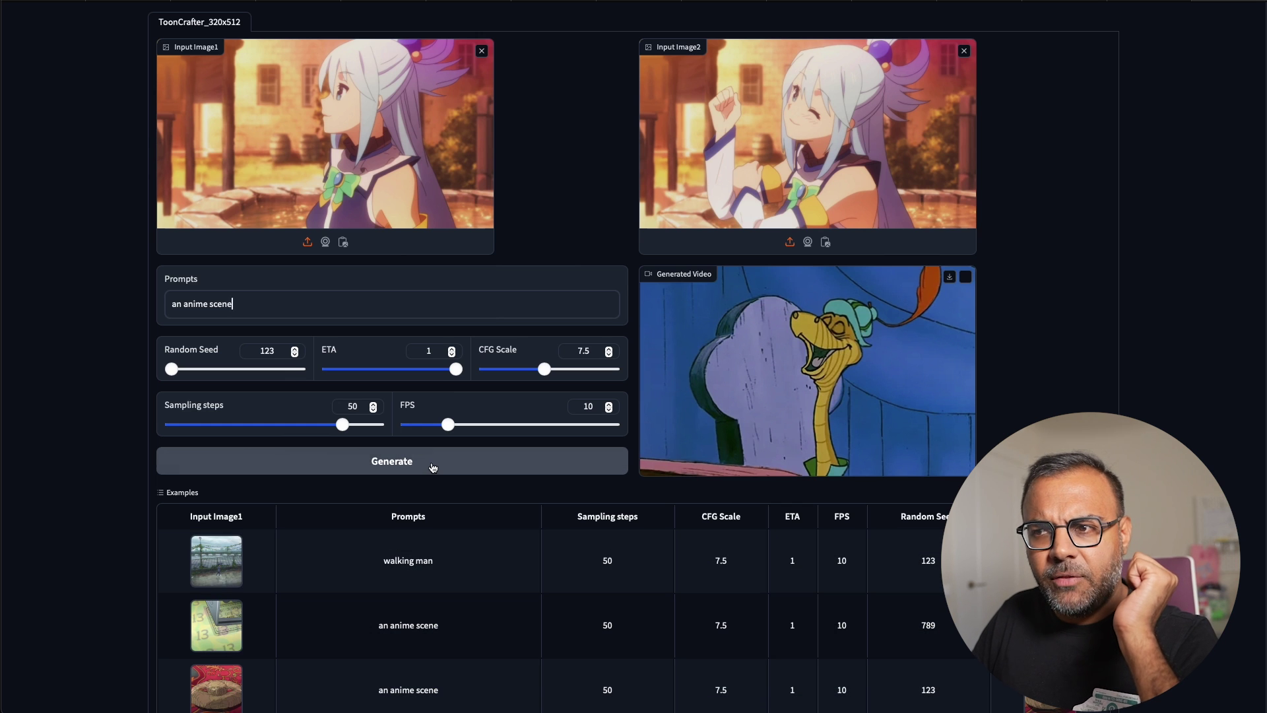
pyautogui.moveTo(172, 369); pyautogui.dragTo(183, 369)
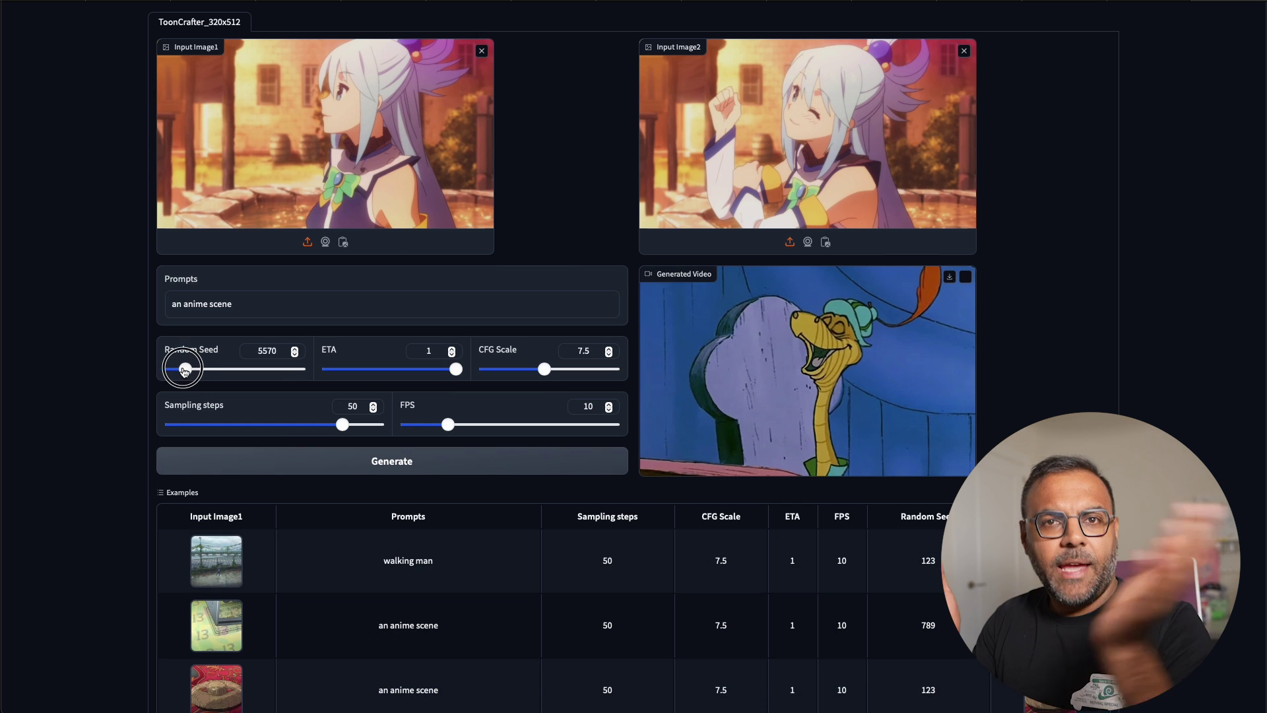
pyautogui.click(391, 465)
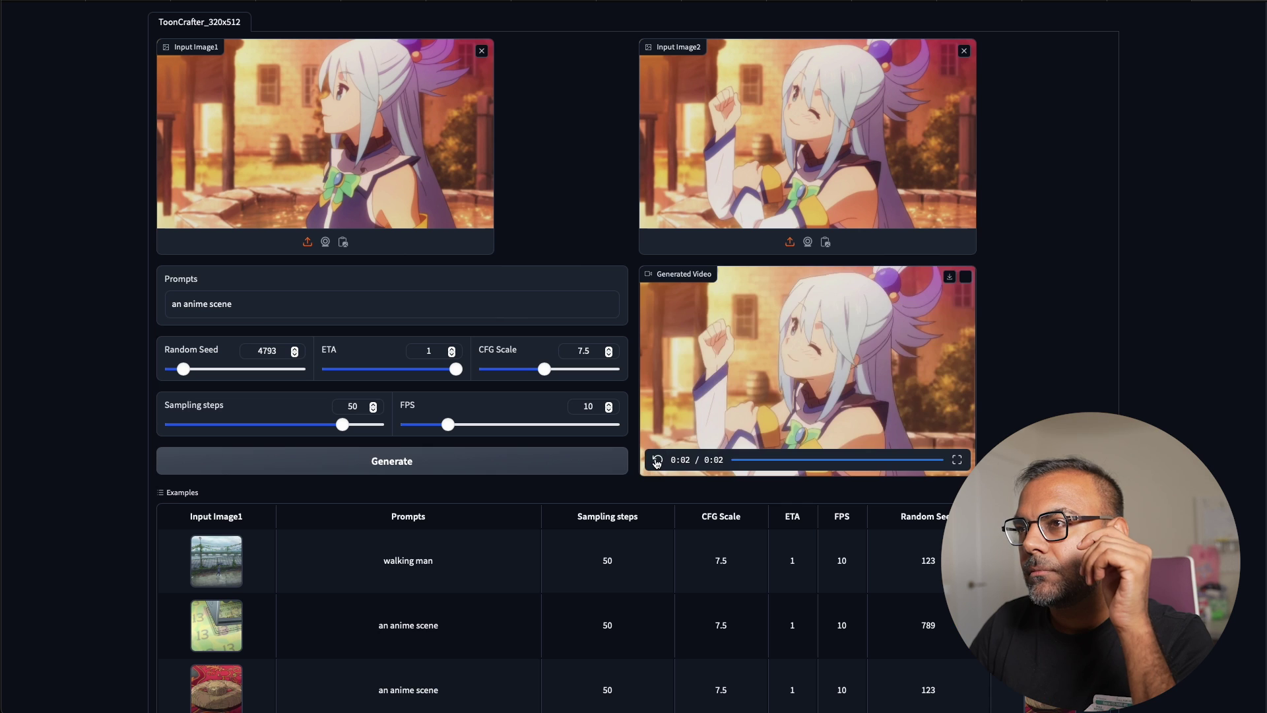
pyautogui.click(657, 460)
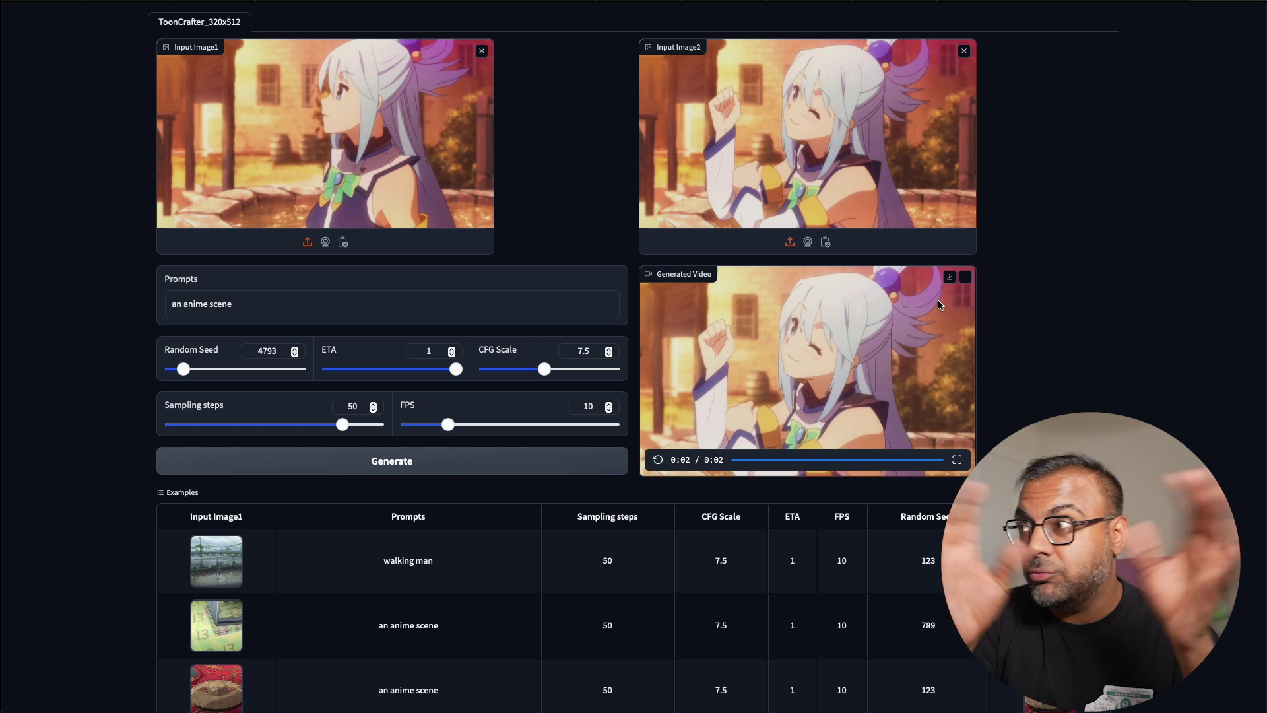
pyautogui.click(657, 459)
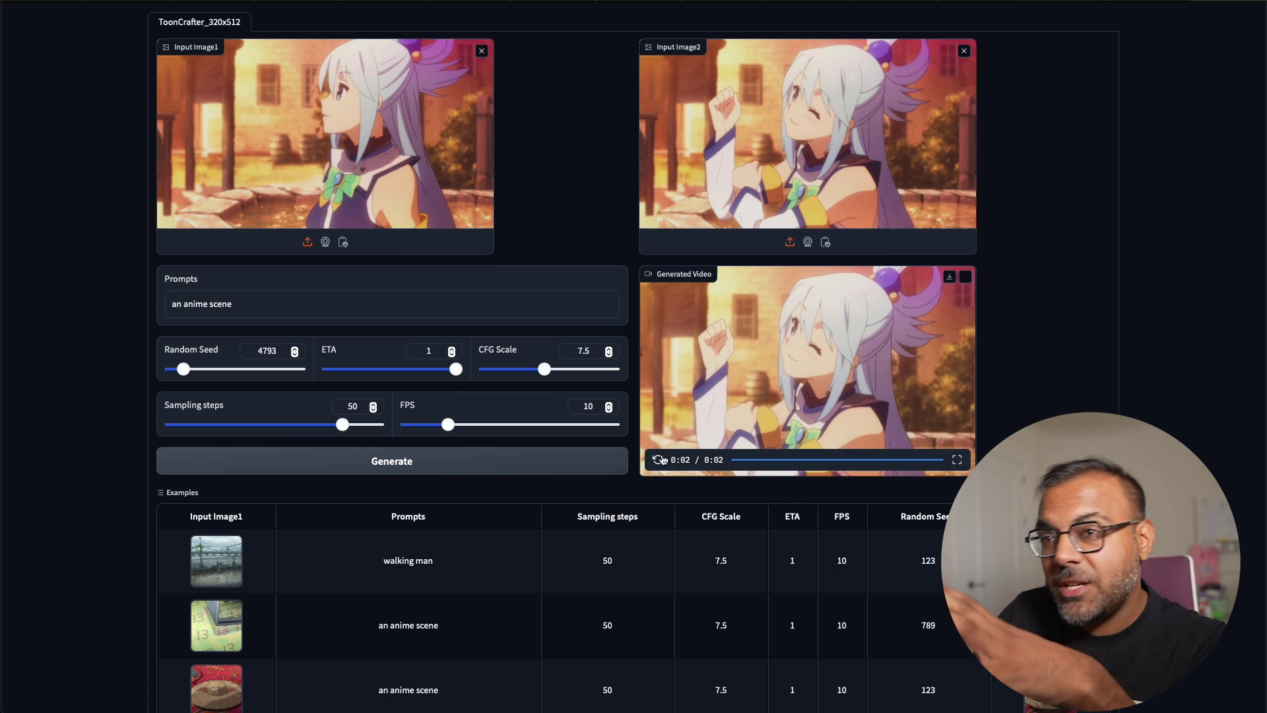
pyautogui.click(658, 459)
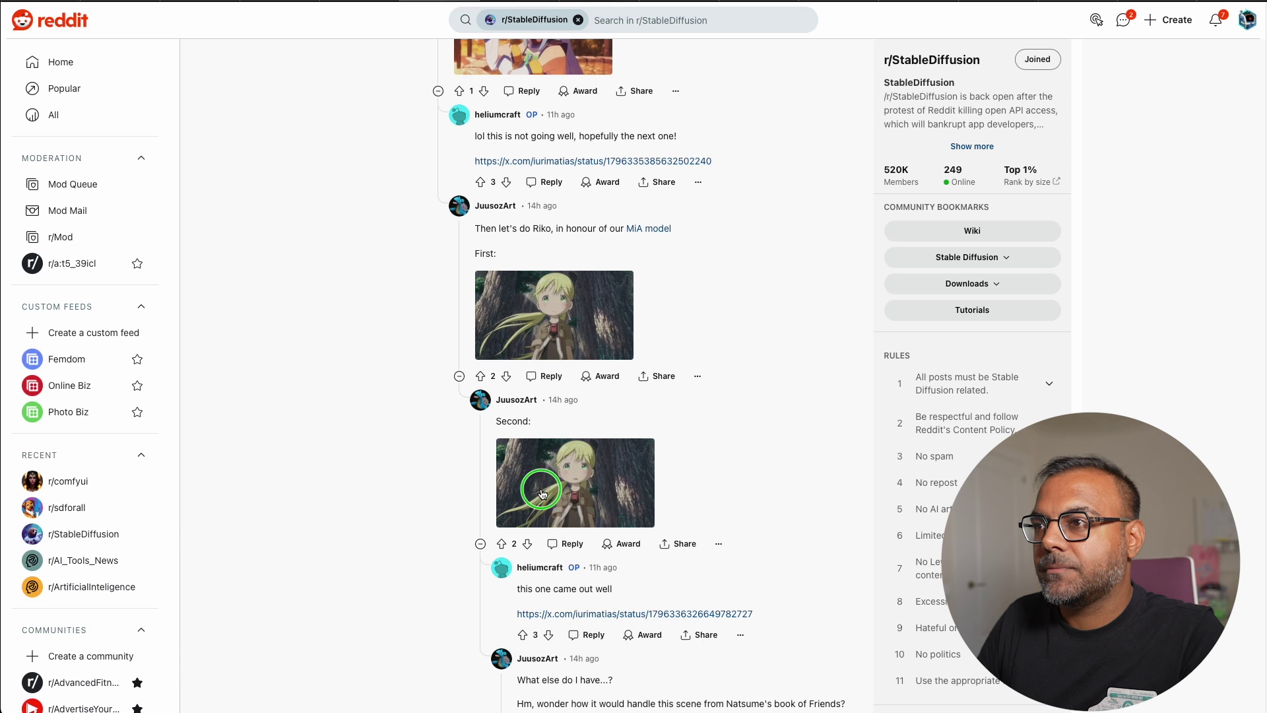
# Step: Save the Reddit forest anime frame to Downloads, then generate and replay its 2-second ToonCrafter clip
pyautogui.rightClick(523, 473)
pyautogui.click(586, 476)
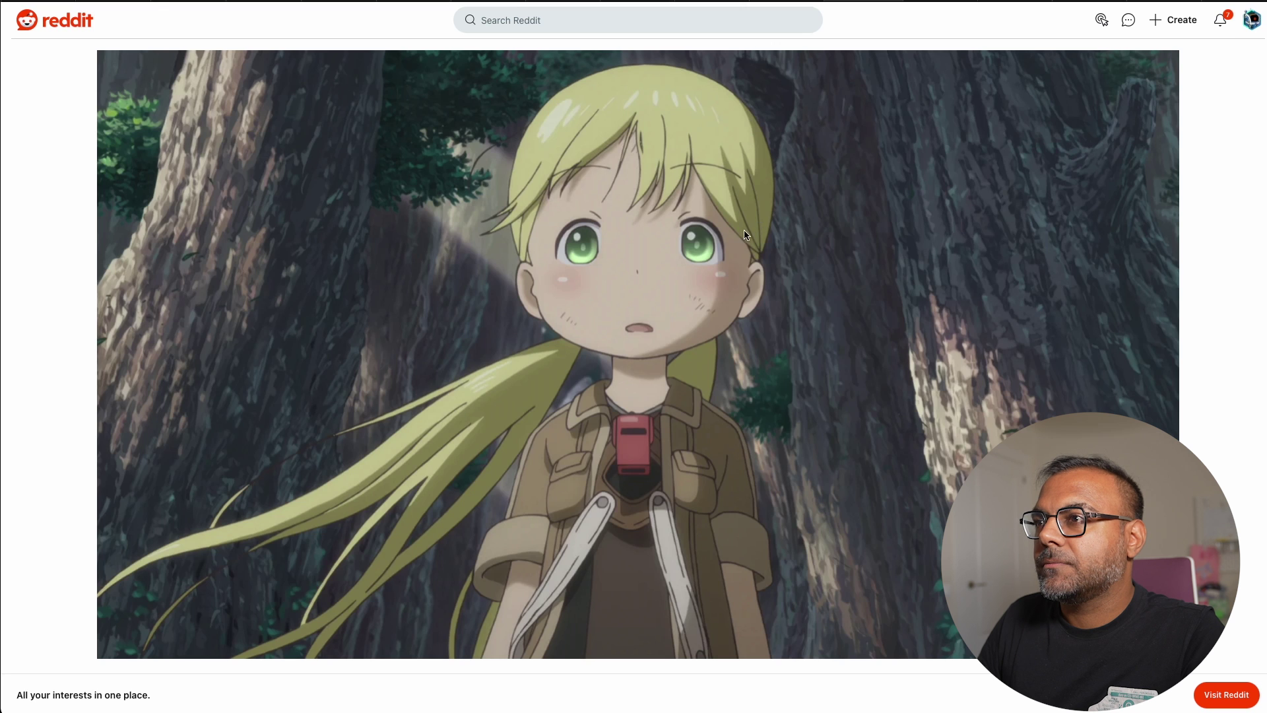
pyautogui.rightClick(749, 231)
pyautogui.click(808, 275)
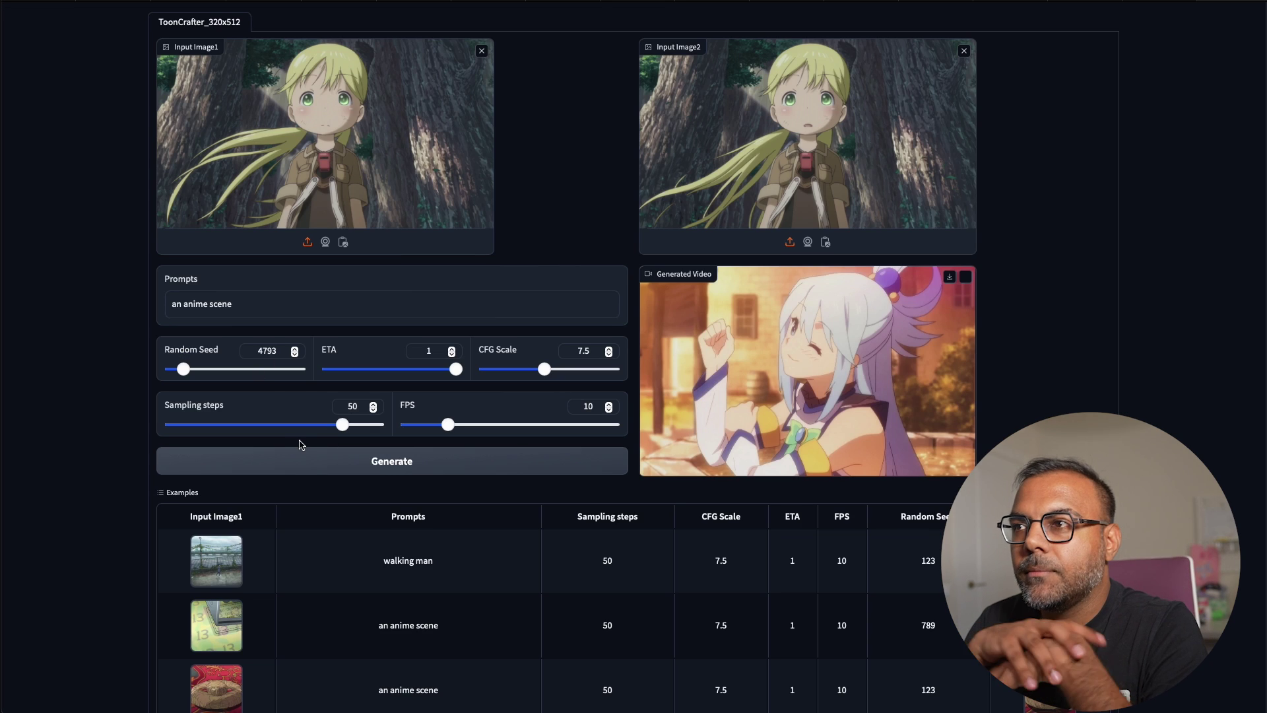
pyautogui.click(344, 467)
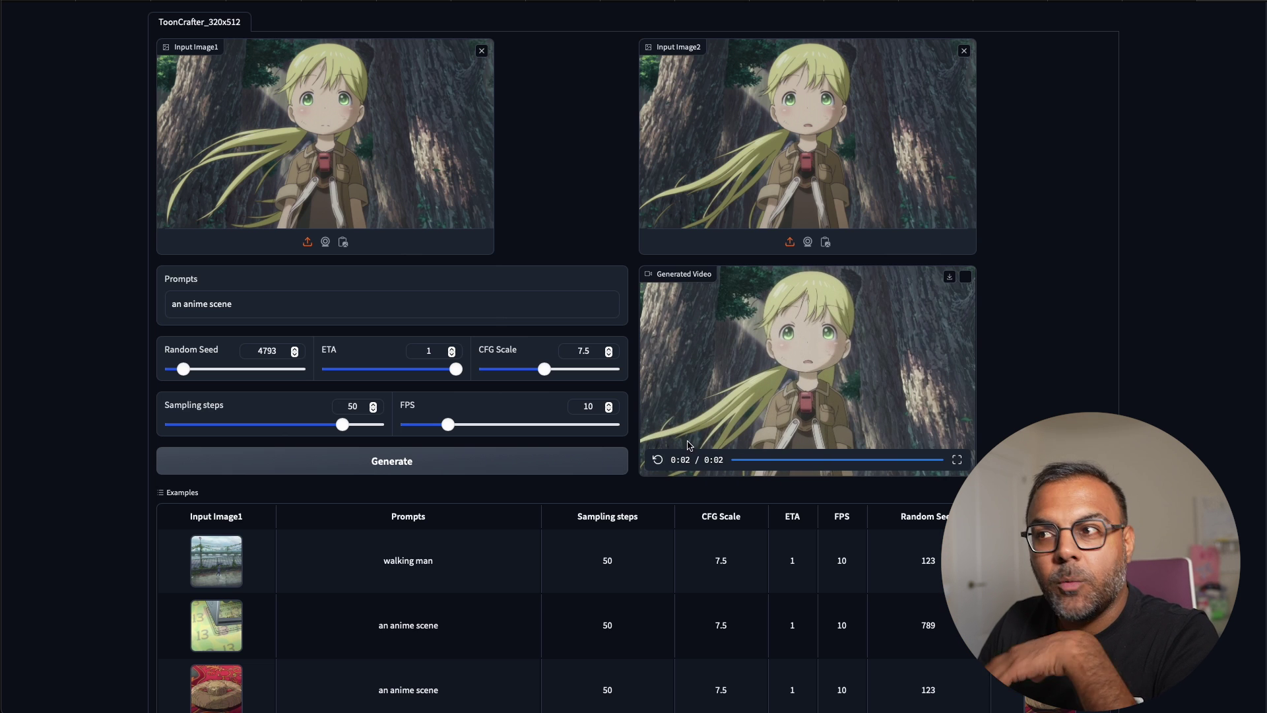
pyautogui.click(660, 462)
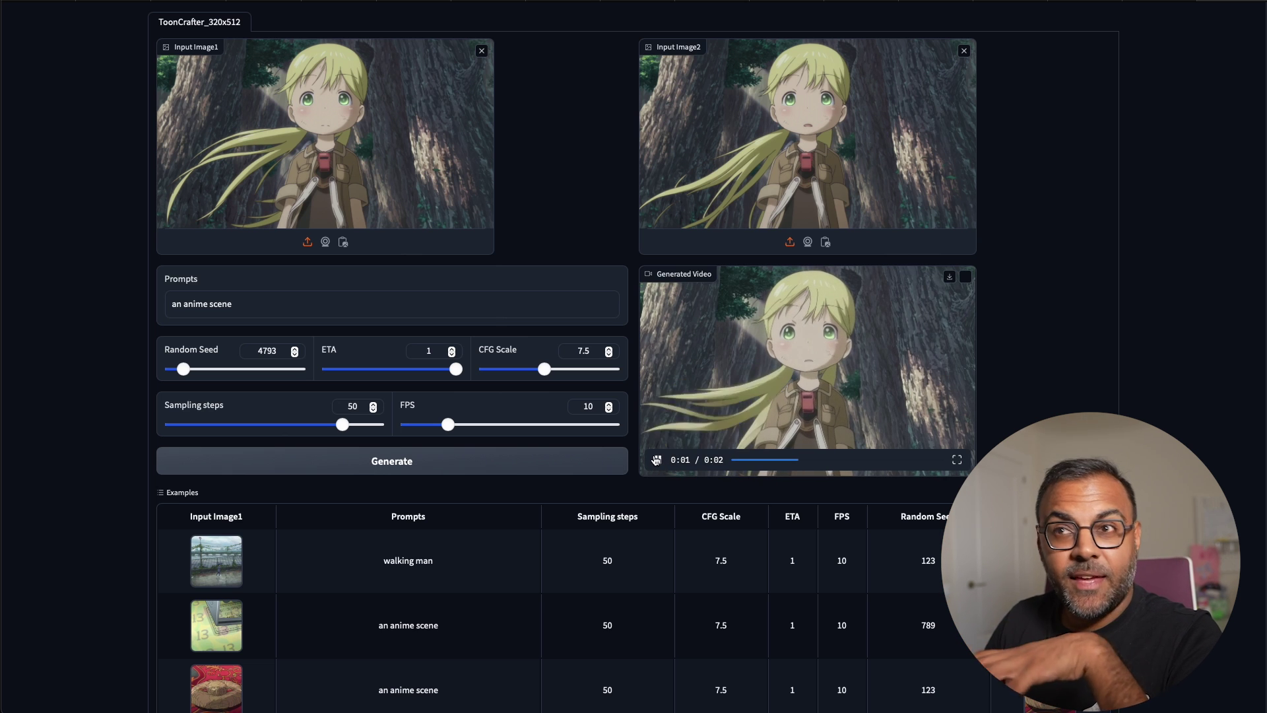